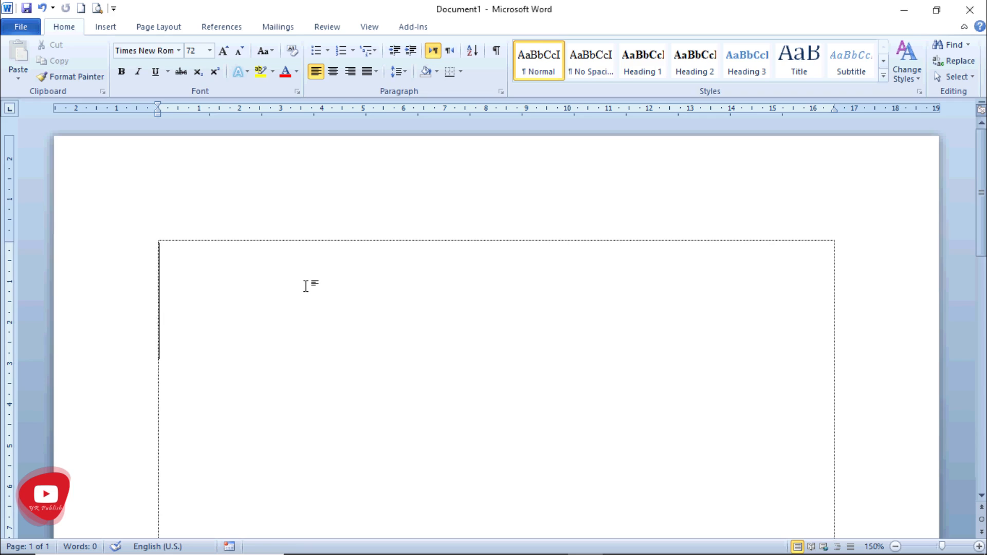
pyautogui.scroll(-1, 307, 287)
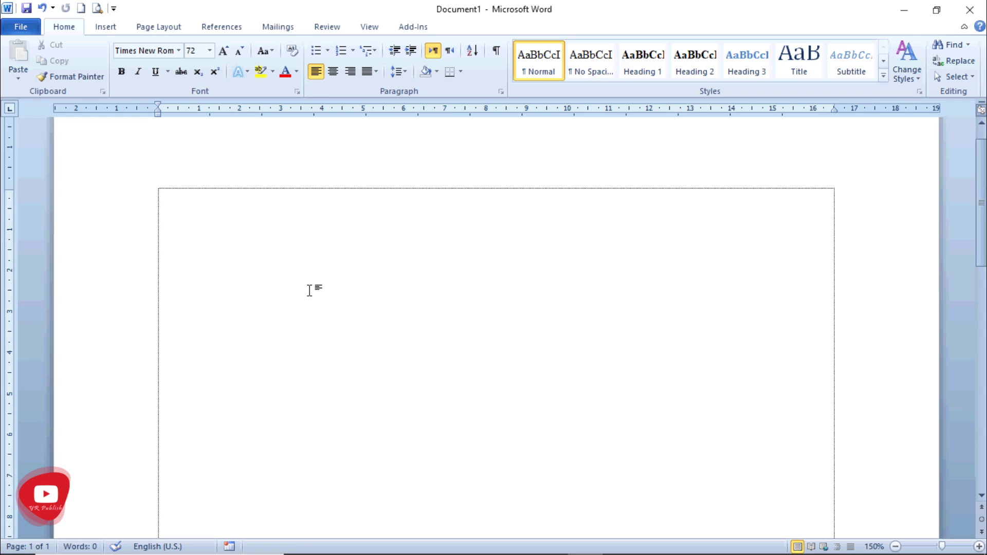
pyautogui.scroll(1, 309, 290)
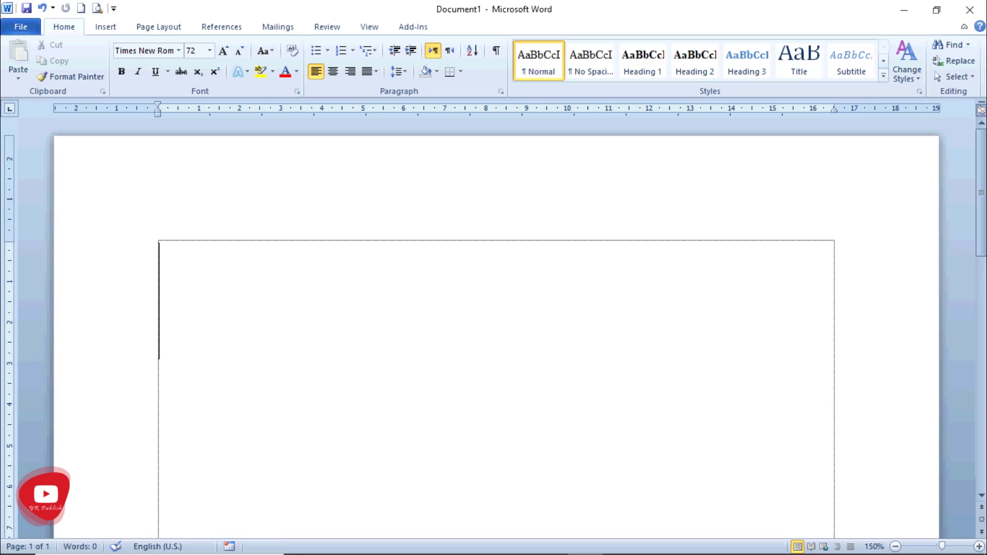
# Open the Windows language preferences from the input language switcher and view the preferred languages list.
pyautogui.moveTo(748, 541)
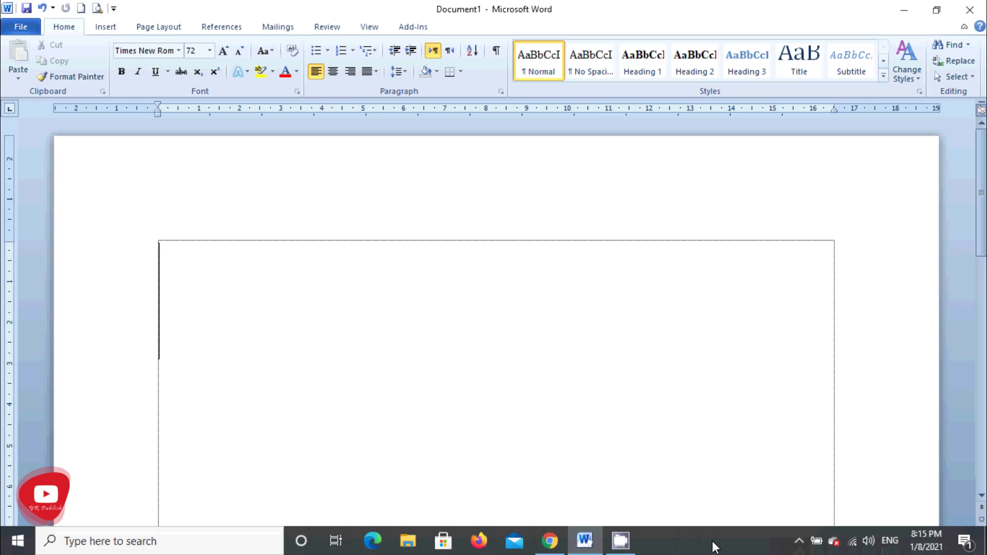
pyautogui.click(891, 547)
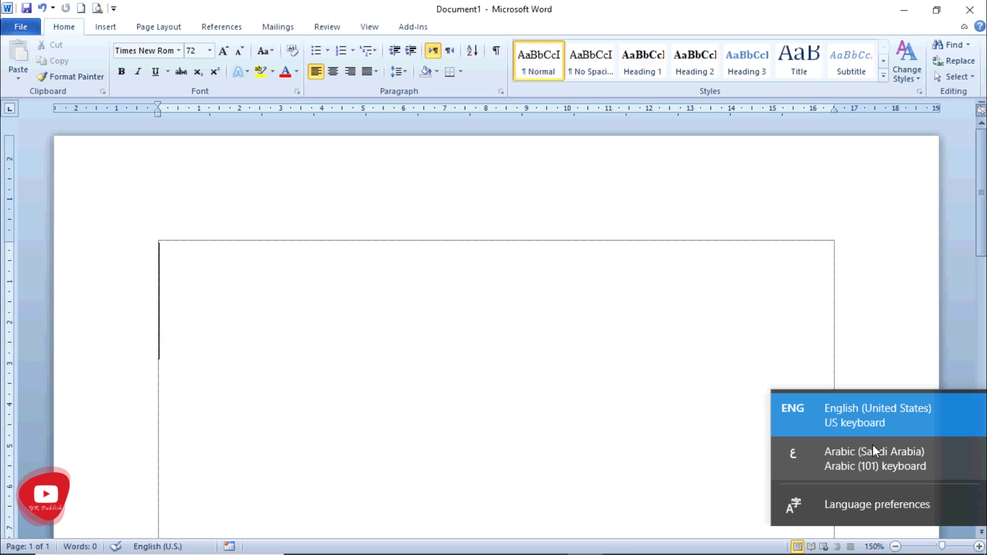
pyautogui.click(880, 507)
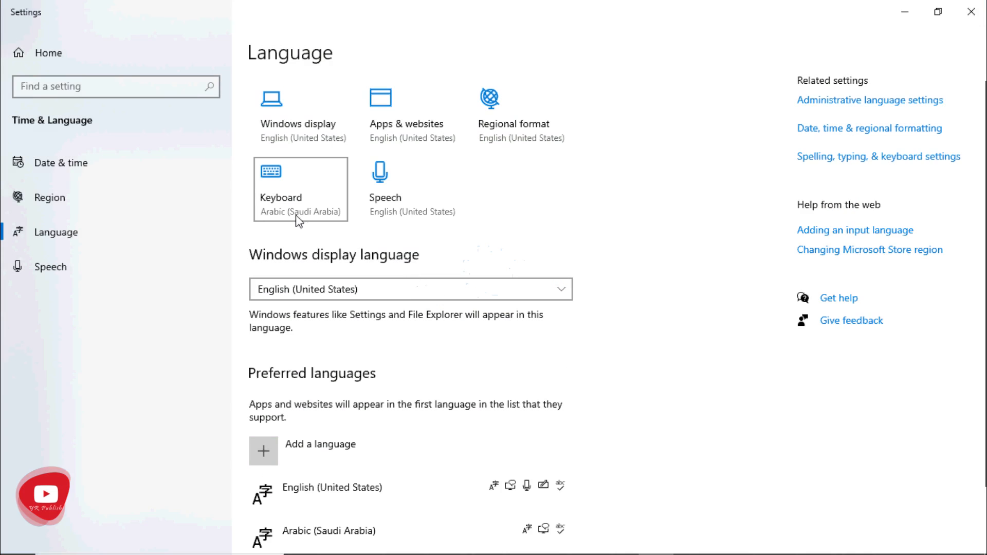
pyautogui.scroll(-2, 383, 354)
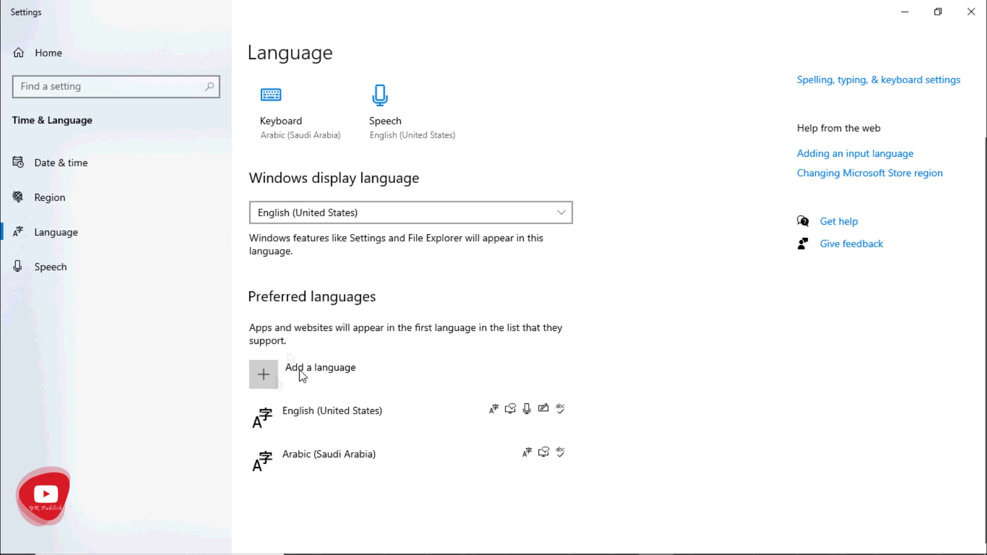
pyautogui.click(273, 373)
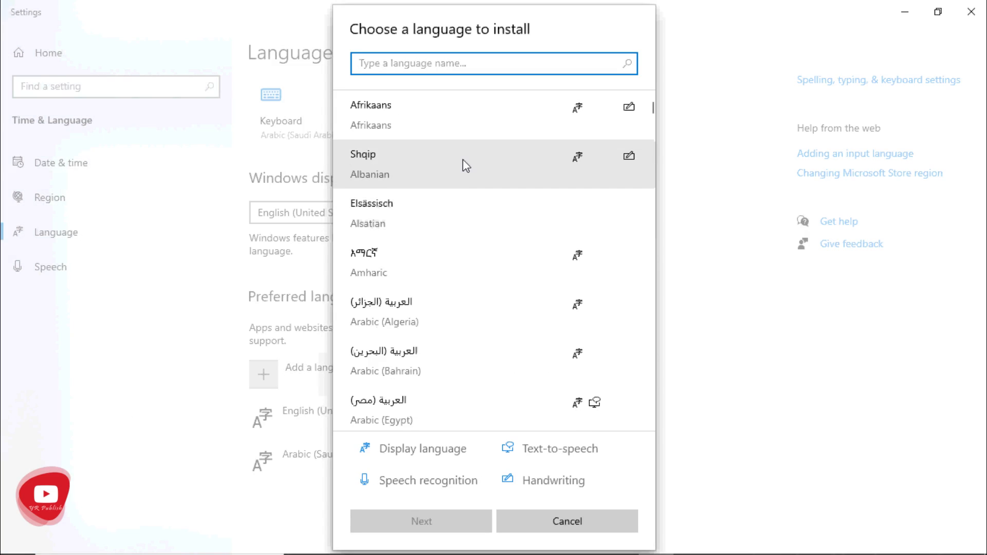
pyautogui.scroll(-5, 463, 165)
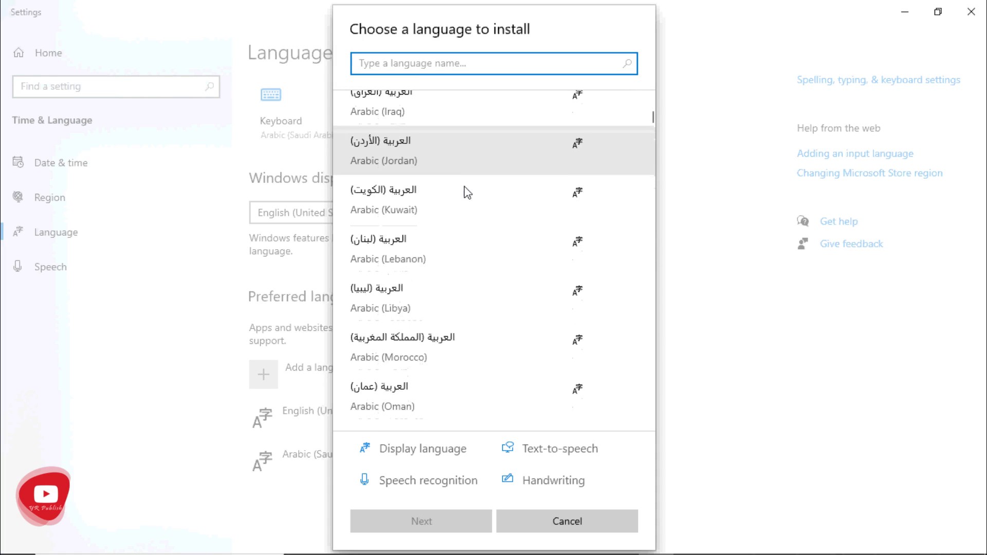
pyautogui.scroll(3, 464, 187)
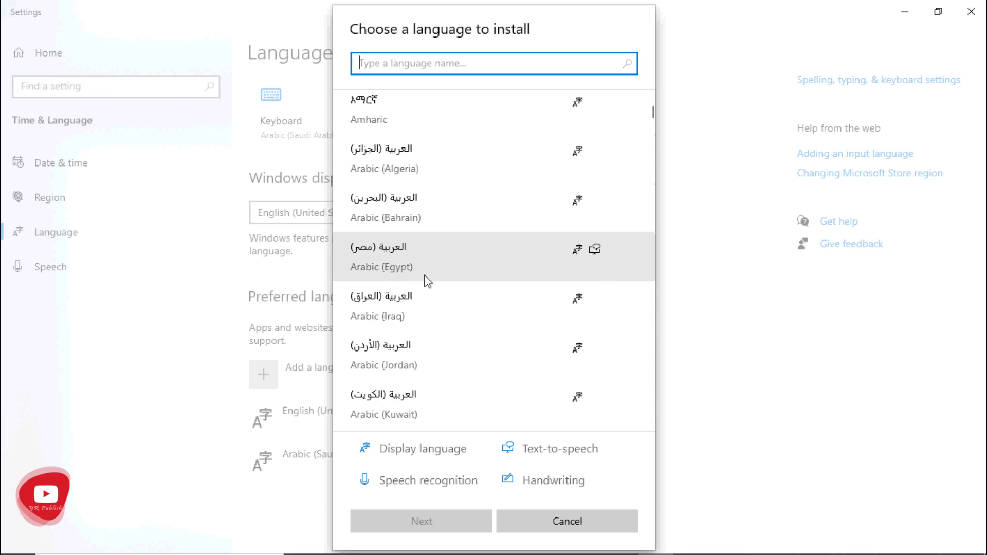
pyautogui.scroll(-1, 425, 319)
pyautogui.scroll(-2, 425, 322)
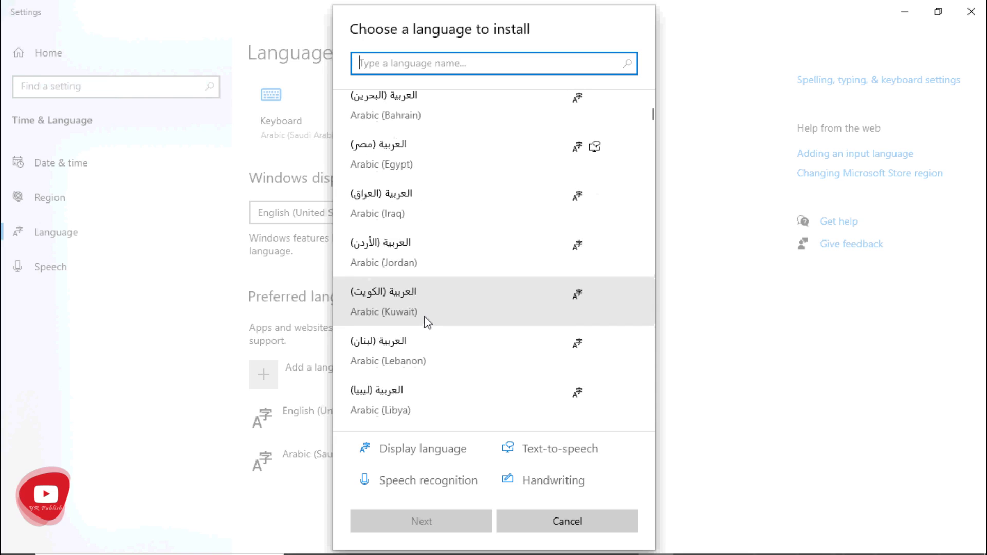
pyautogui.scroll(-1, 424, 316)
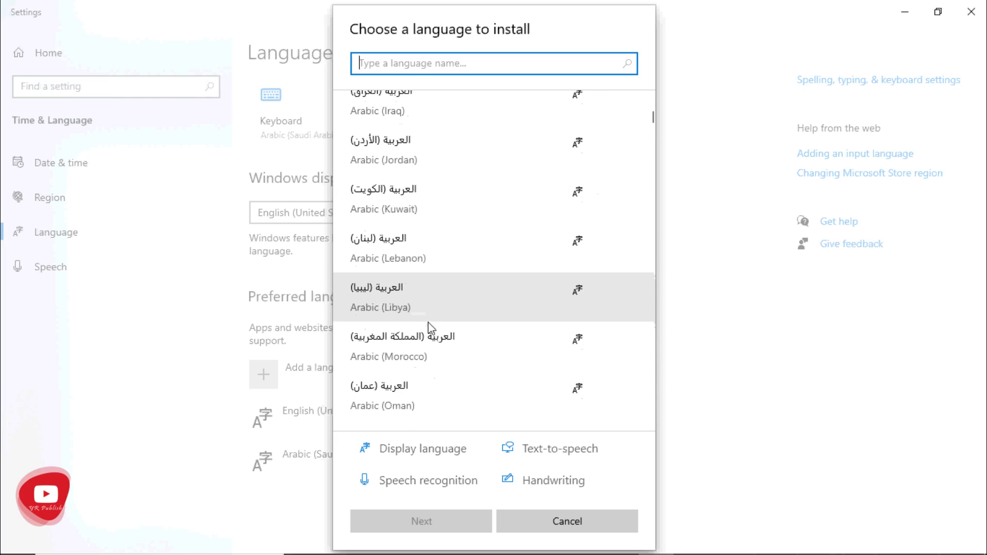
pyautogui.scroll(-2, 425, 327)
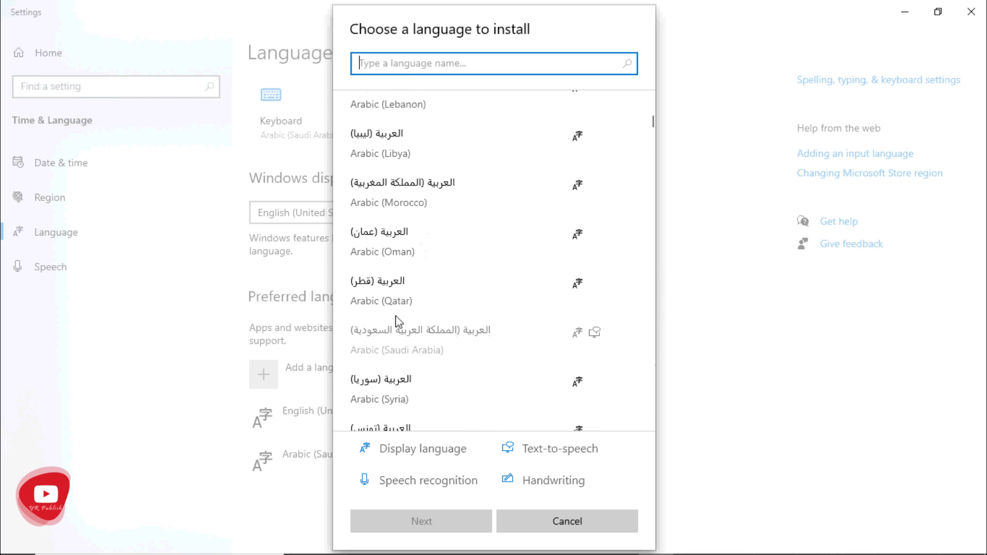
pyautogui.click(400, 288)
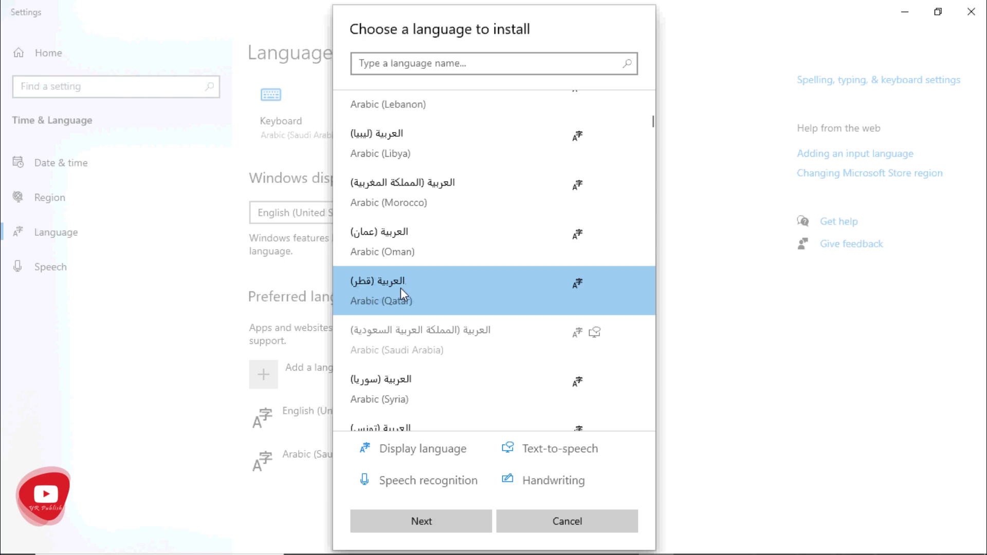
pyautogui.click(428, 518)
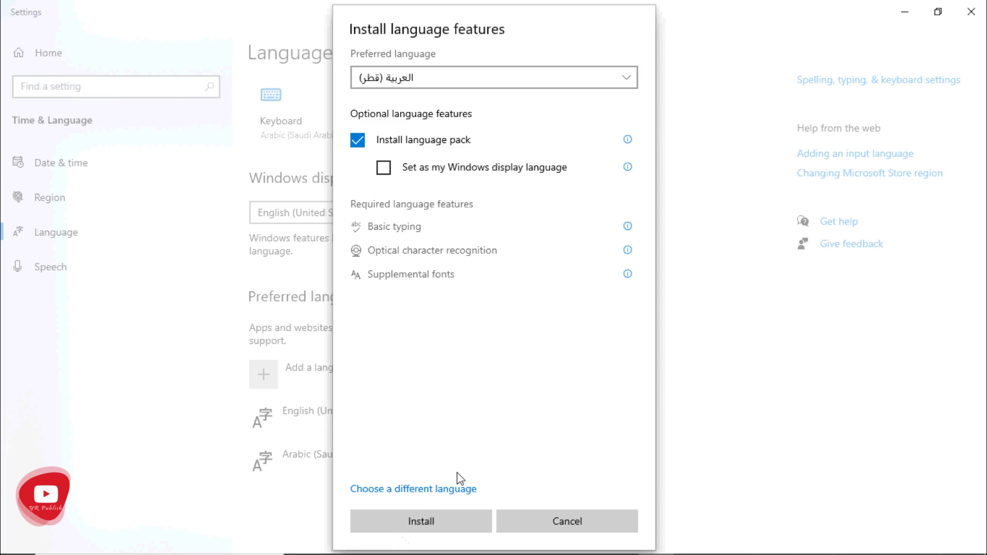
pyautogui.click(599, 523)
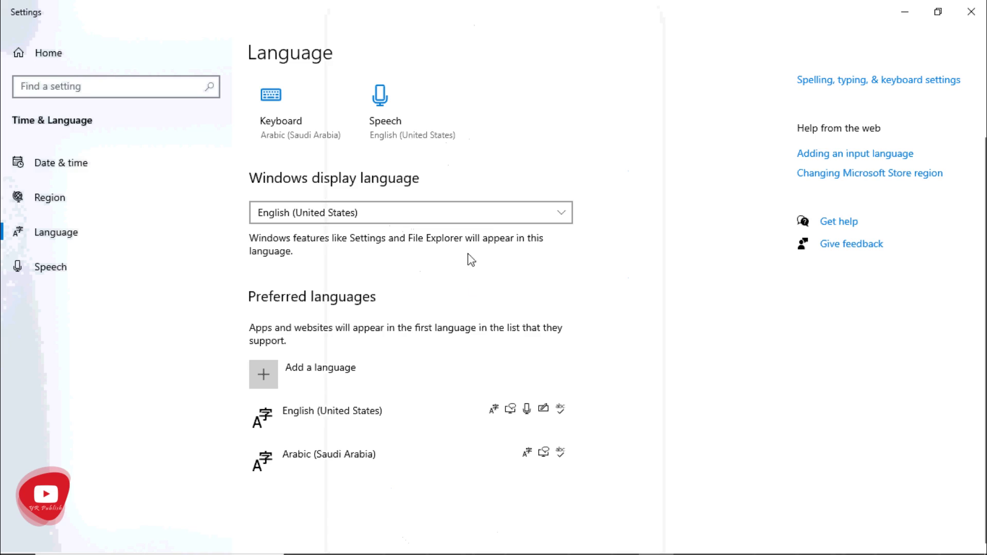
# View the available choices for the Windows display language.
pyautogui.click(498, 221)
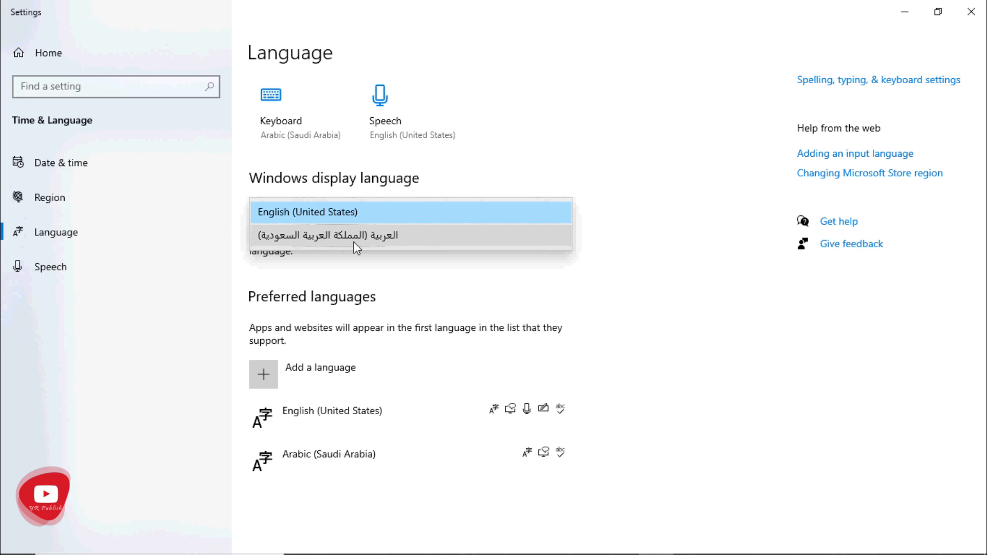
pyautogui.click(535, 104)
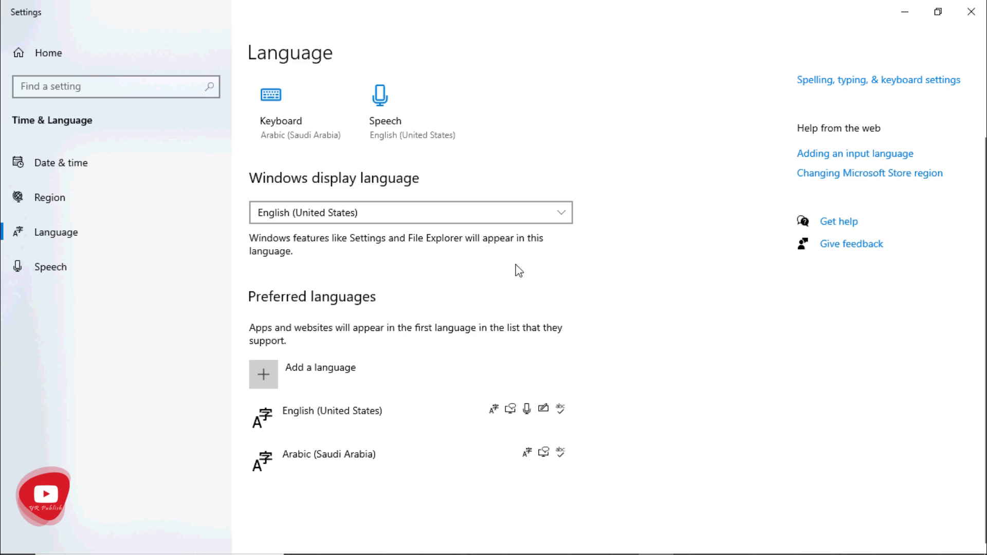
pyautogui.moveTo(720, 554)
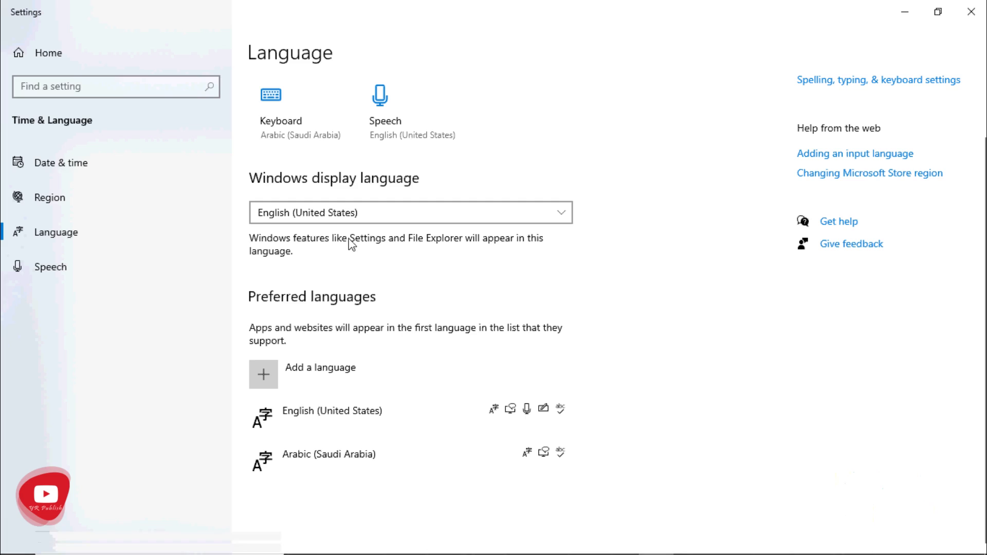
# Check the keyboard's default input method override, leaving it on Arabic (Saudi Arabia) - Arabic (101), and close Settings.
pyautogui.click(271, 123)
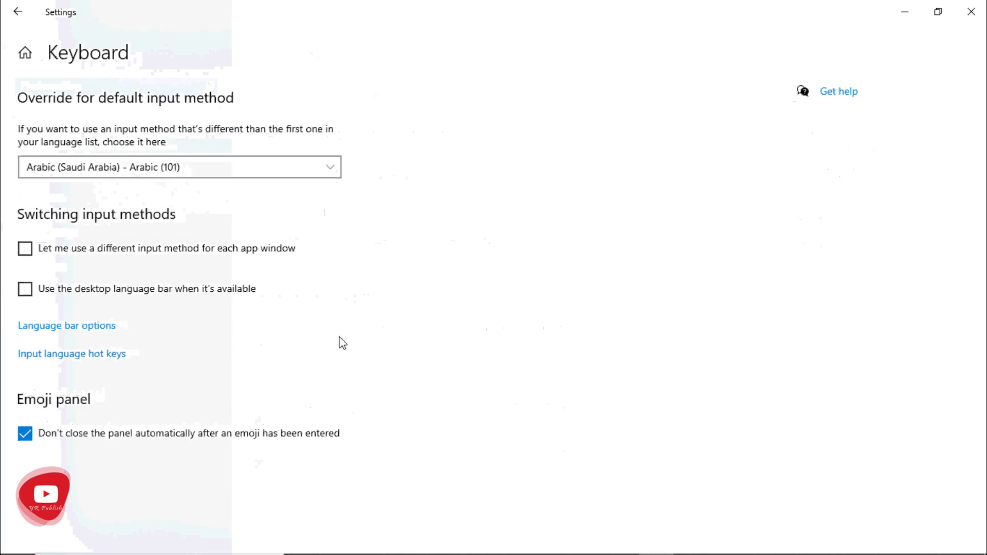
pyautogui.click(236, 168)
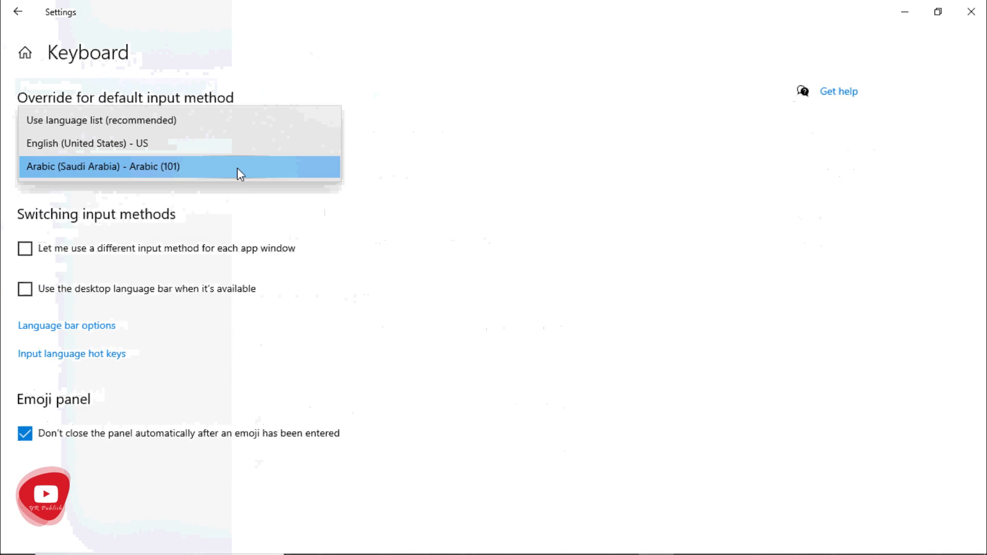
pyautogui.click(178, 176)
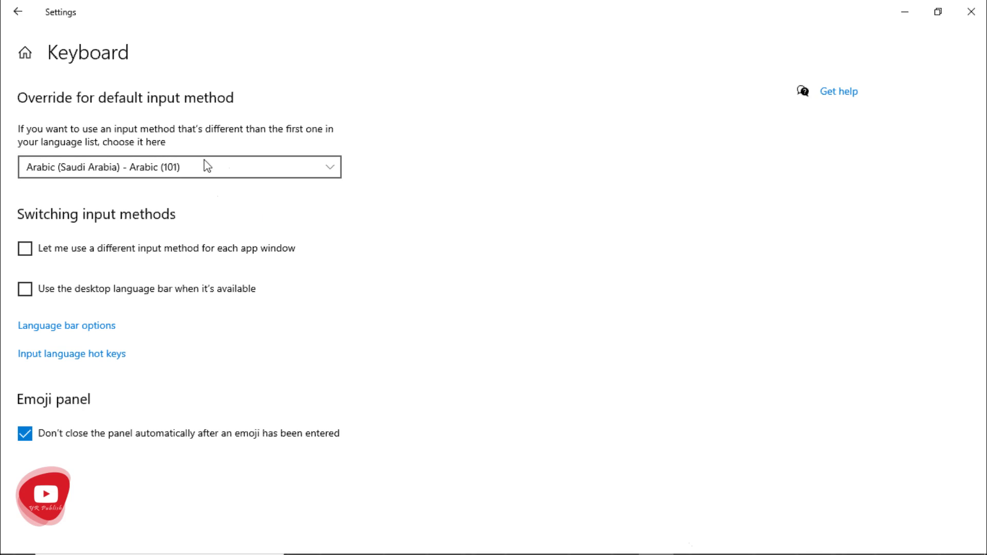
pyautogui.moveTo(587, 550)
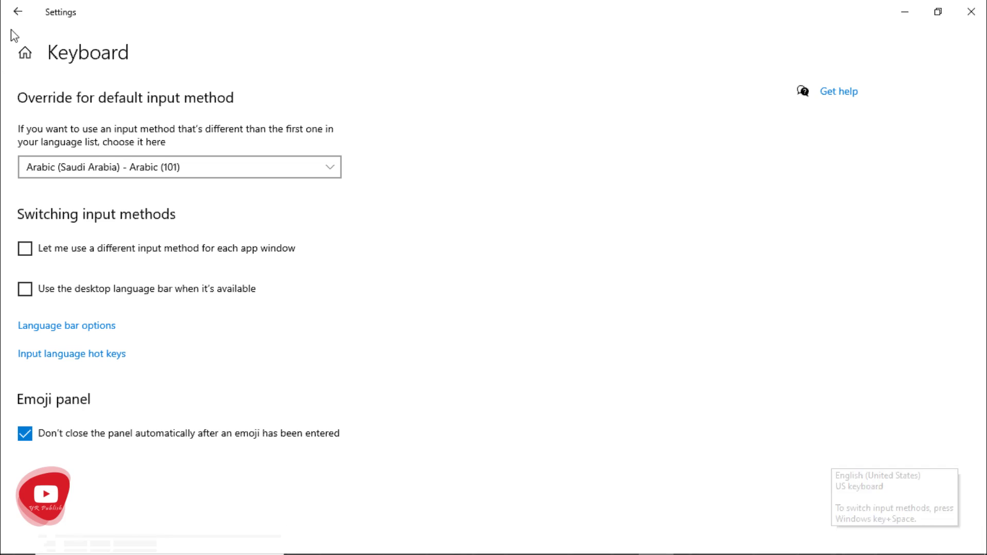
pyautogui.click(18, 12)
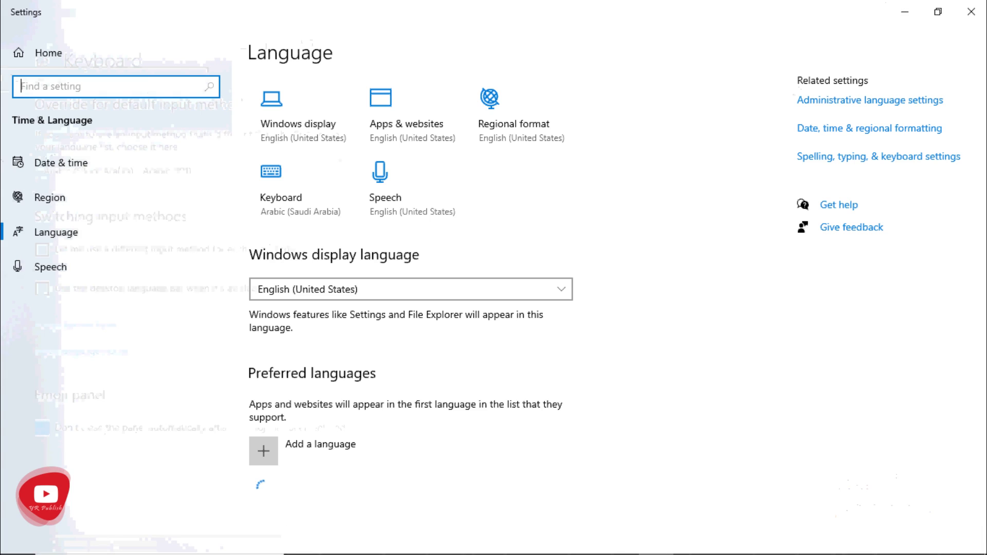
pyautogui.click(971, 11)
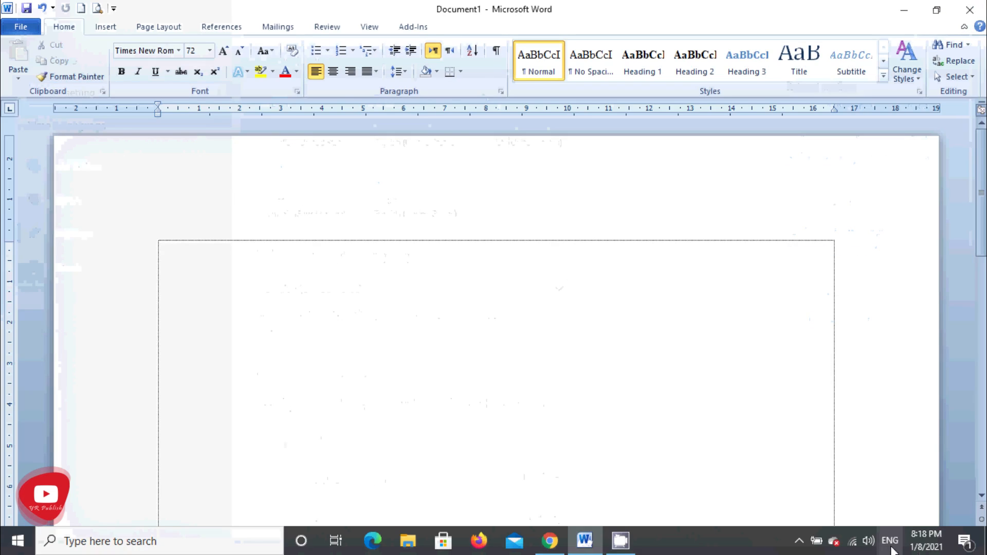
# Switch the input language to Arabic (Saudi Arabia) with the Arabic (101) keyboard and write السلام in the document.
pyautogui.click(891, 545)
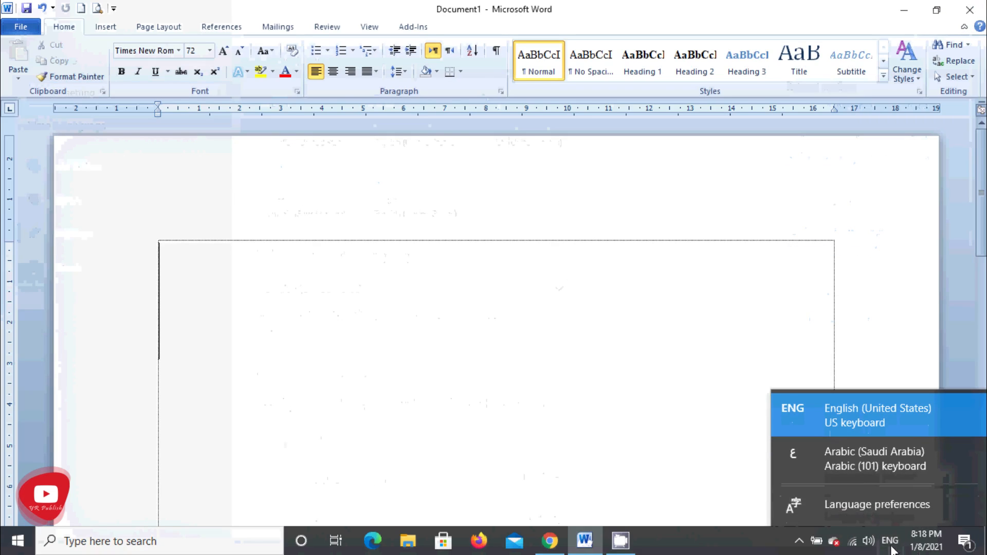
pyautogui.click(850, 459)
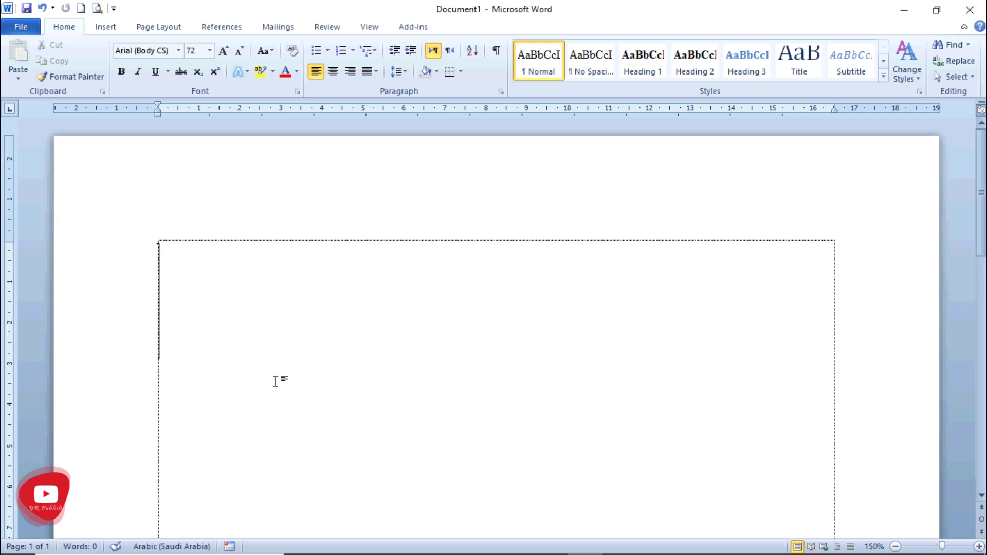
pyautogui.write('ال')
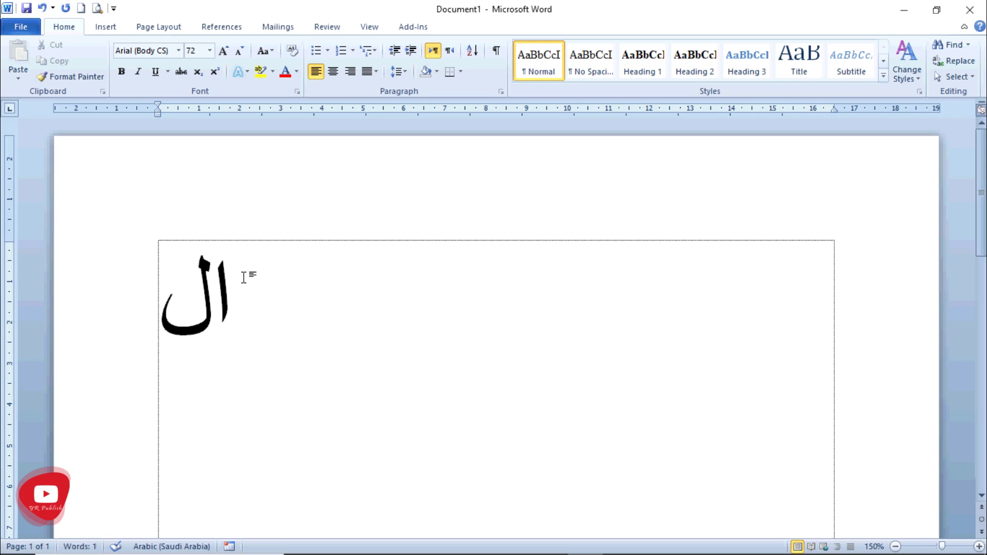
pyautogui.write('س')
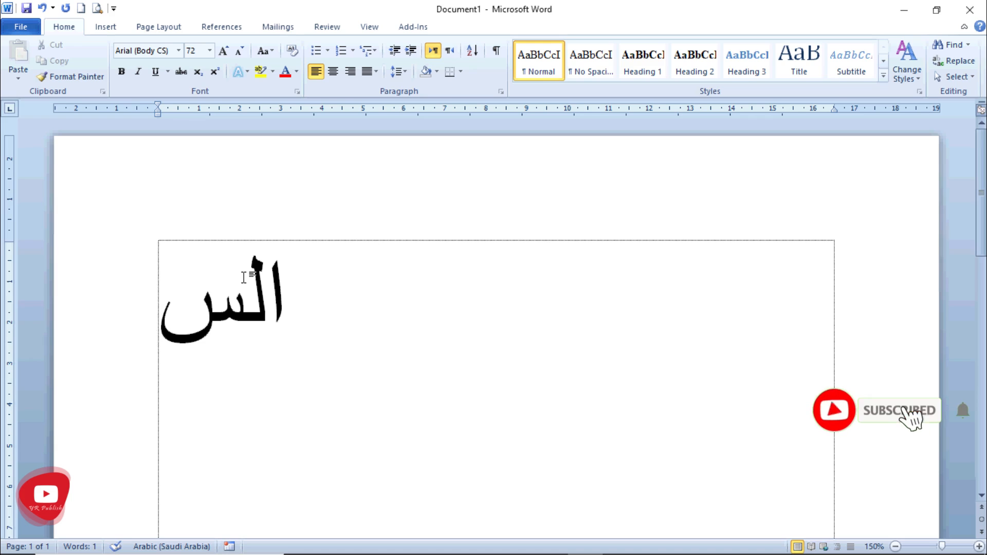
pyautogui.write('ناه')
pyautogui.press('BackSpace')
pyautogui.press('BackSpace')
pyautogui.press('BackSpace')
pyautogui.write('م')
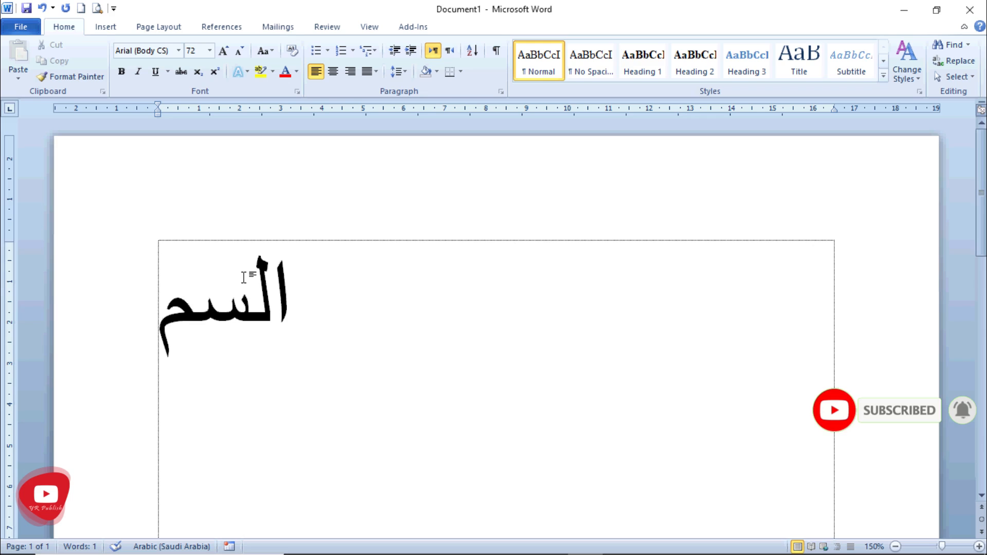
pyautogui.press('BackSpace')
pyautogui.write('ن')
pyautogui.press('BackSpace')
pyautogui.write('لا')
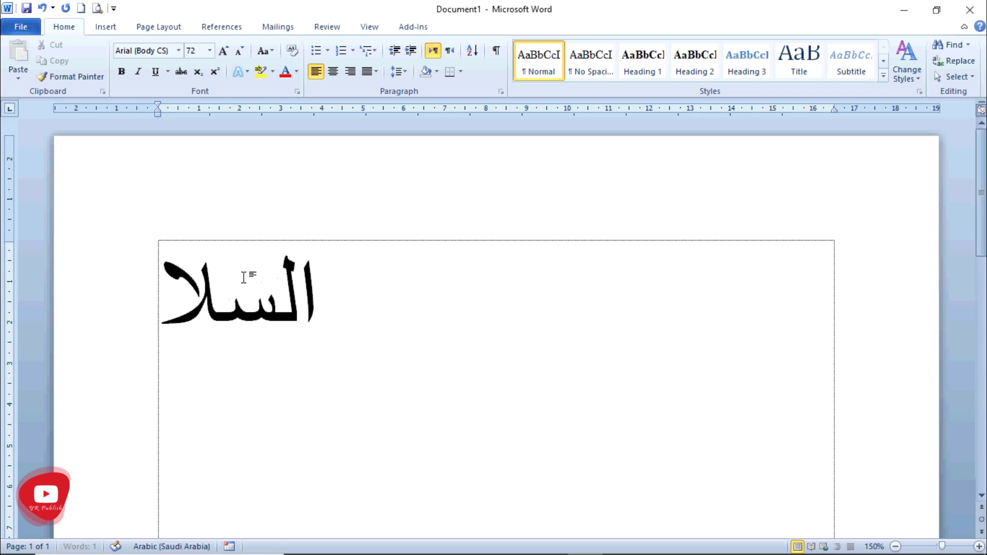
pyautogui.write('م')
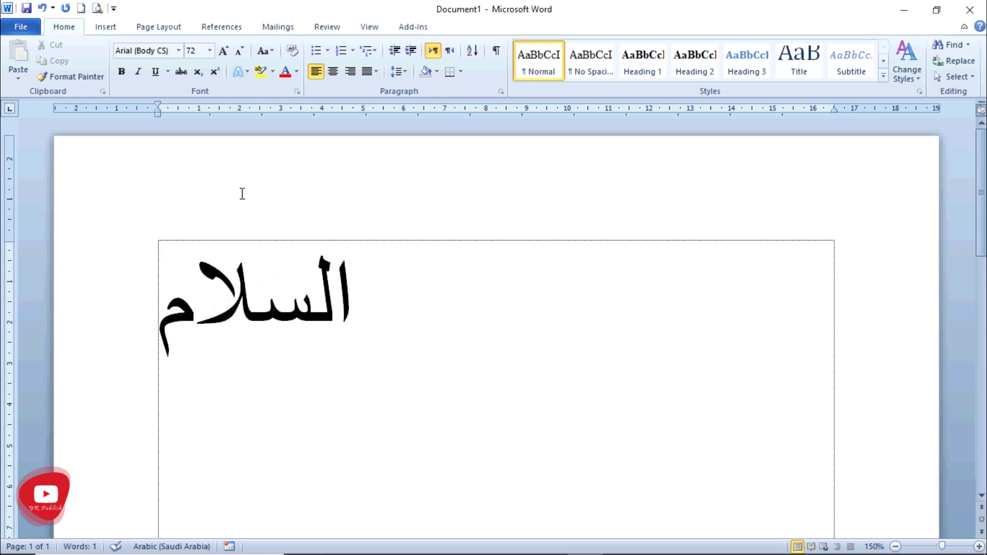
# Preview Arabic fonts such as ACS Akeek, ACS Akeek Extra Bold and ACS Fayrouz on the word السلام without applying any.
pyautogui.moveTo(157, 301); pyautogui.dragTo(349, 293)
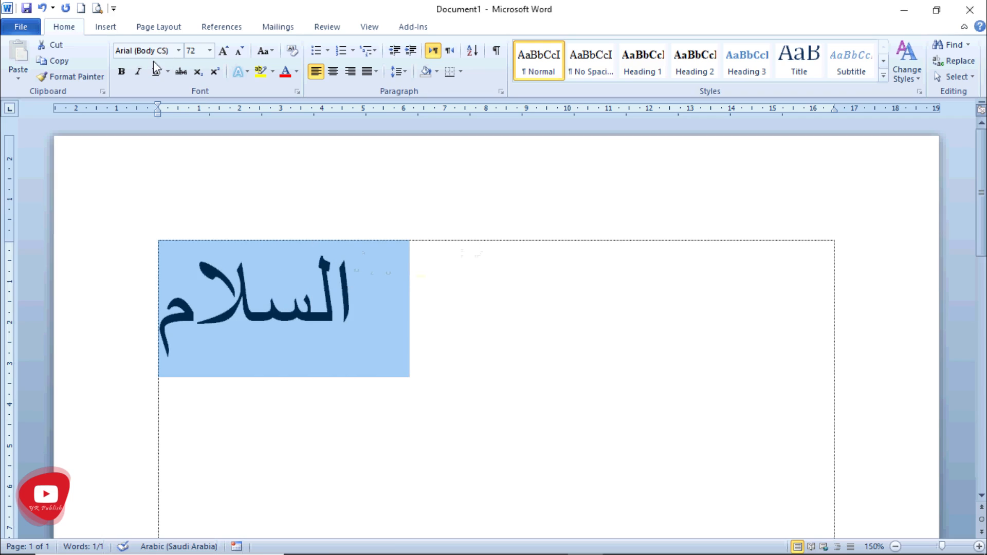
pyautogui.rightClick(291, 316)
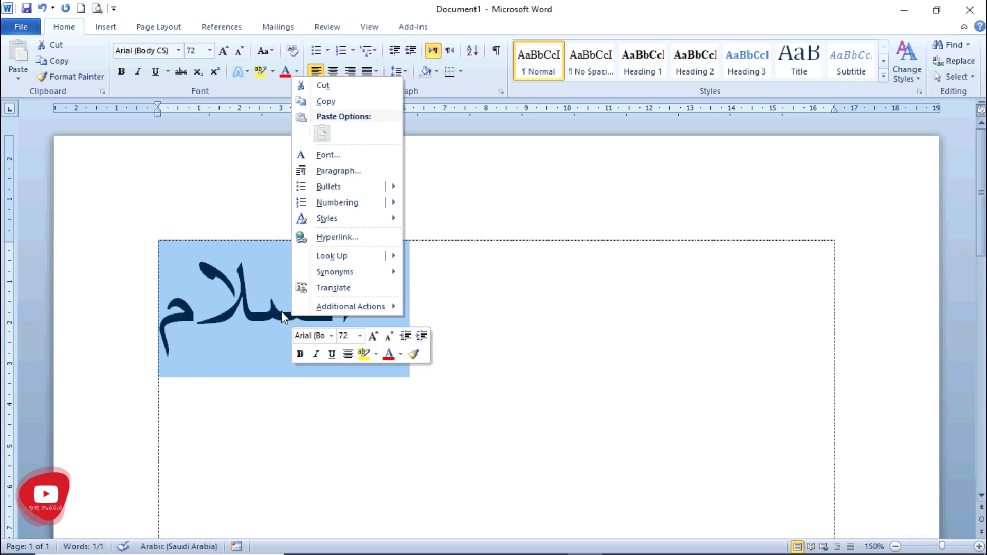
pyautogui.click(332, 337)
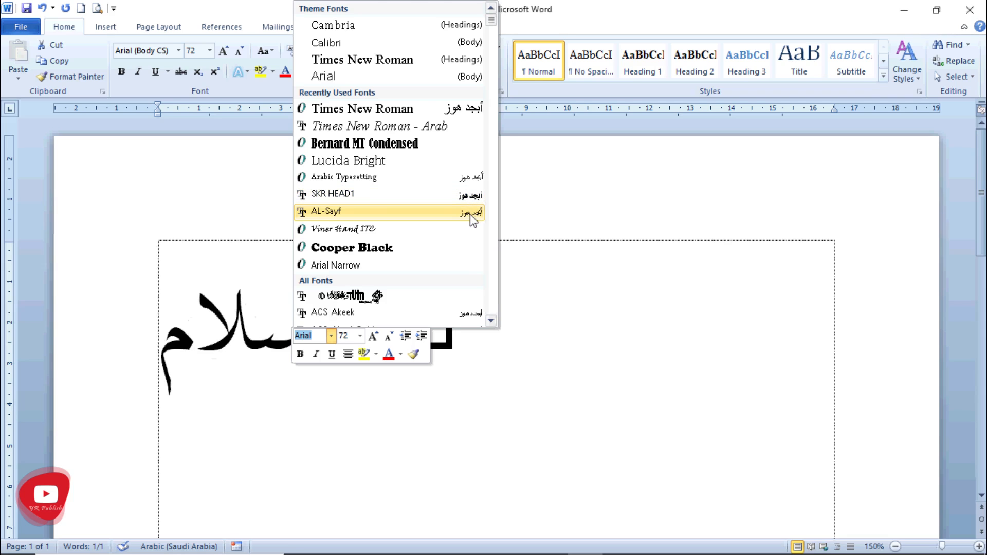
pyautogui.scroll(-3, 470, 215)
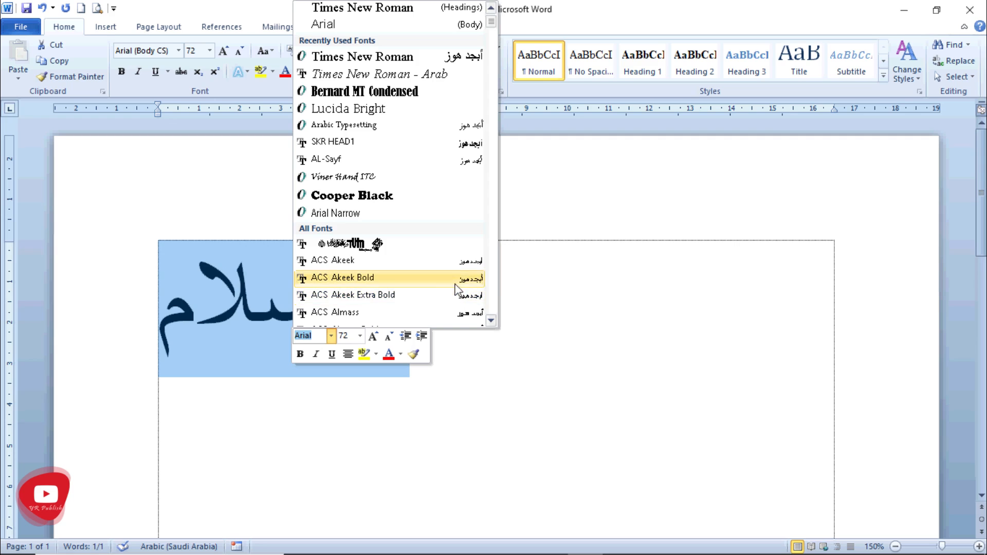
pyautogui.scroll(1, 456, 247)
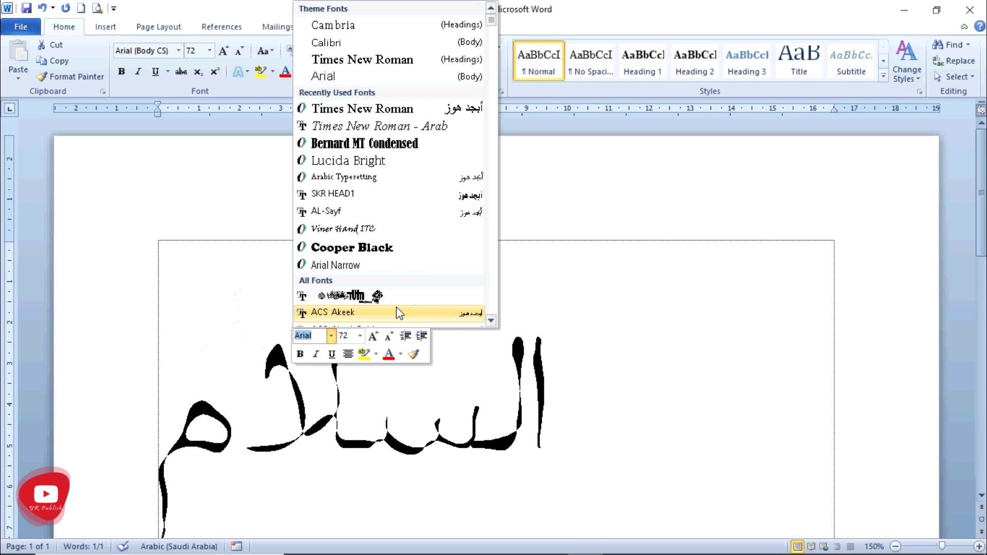
pyautogui.scroll(-1, 400, 313)
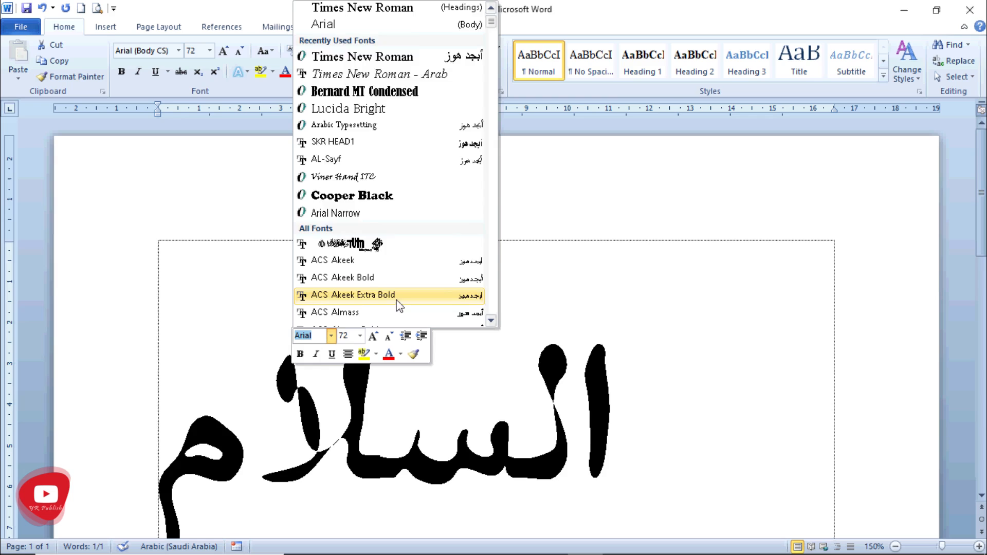
pyautogui.scroll(-1, 399, 307)
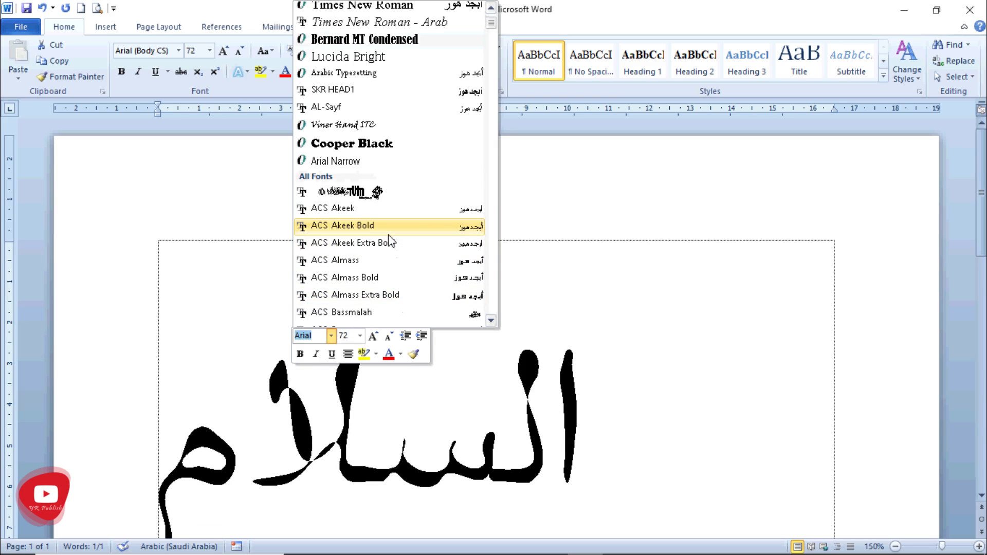
pyautogui.scroll(-2, 390, 284)
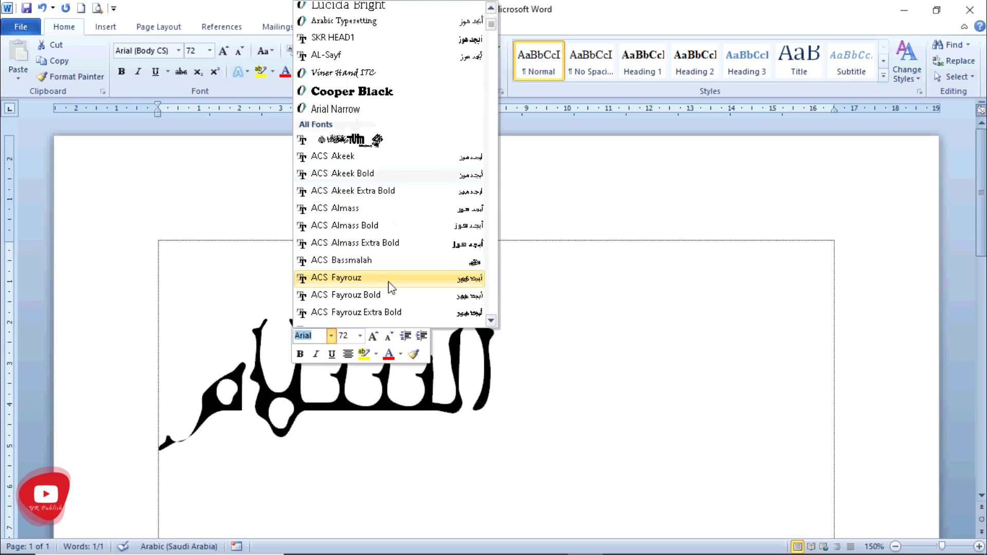
pyautogui.scroll(-1, 391, 286)
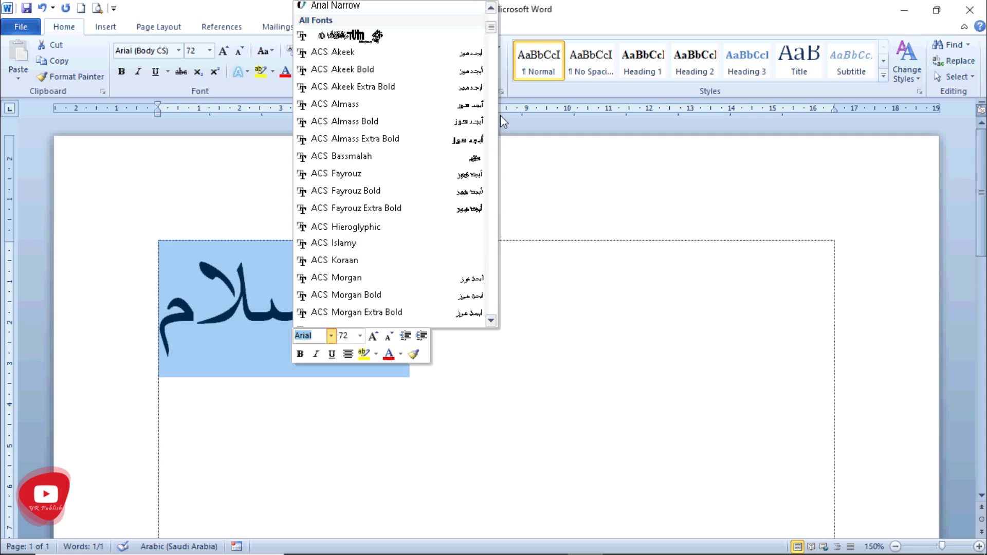
pyautogui.click(540, 325)
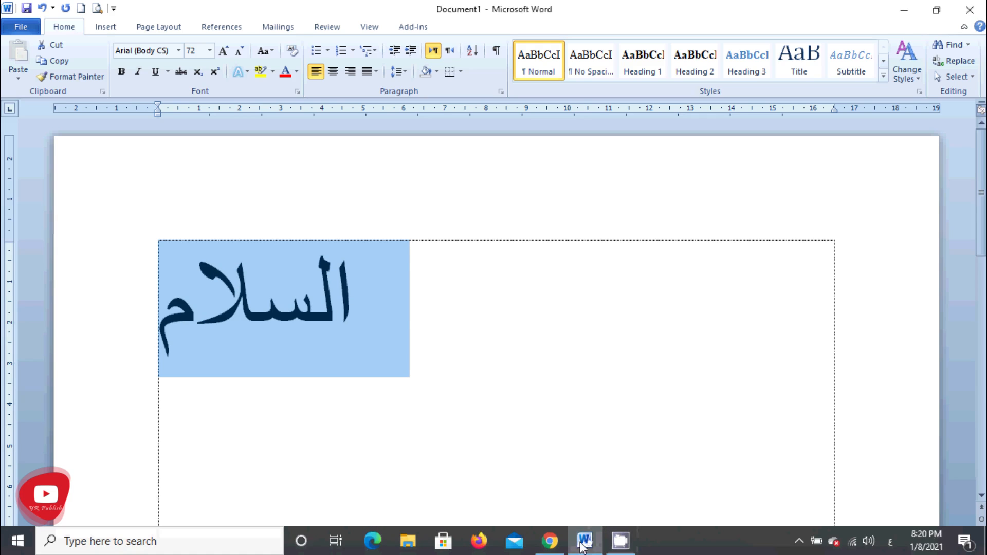
# Switch to Chrome and change the input language to English (United States) with the US keyboard.
pyautogui.click(550, 550)
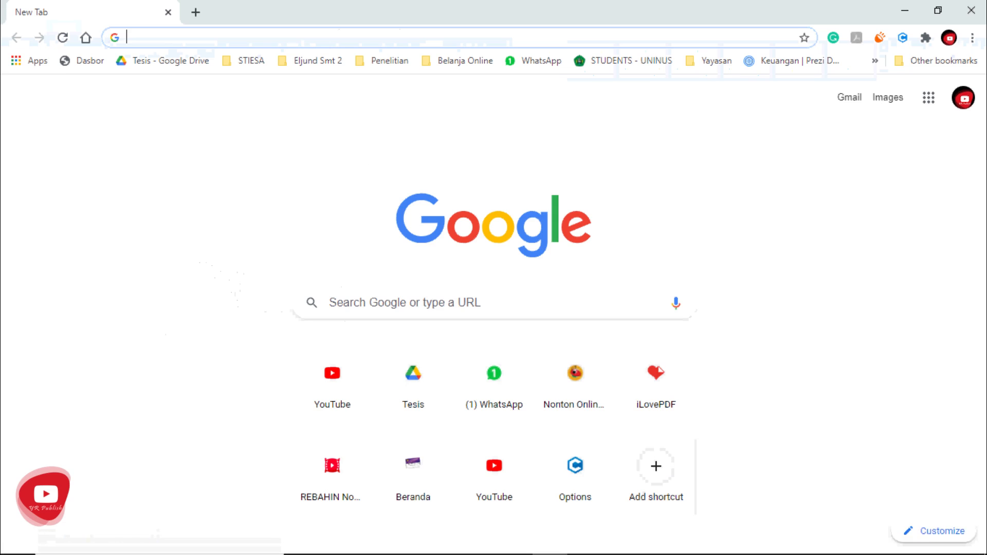
pyautogui.click(891, 543)
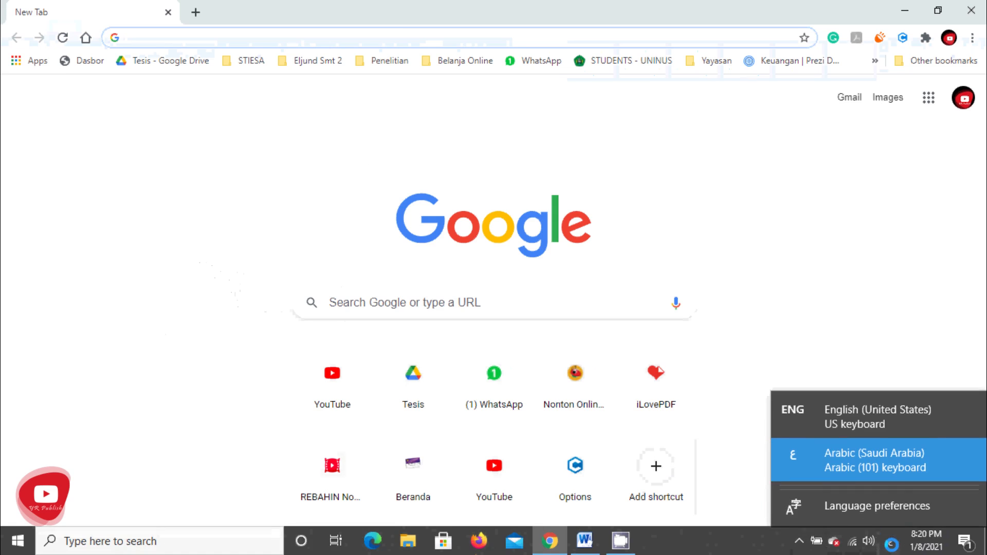
pyautogui.click(864, 419)
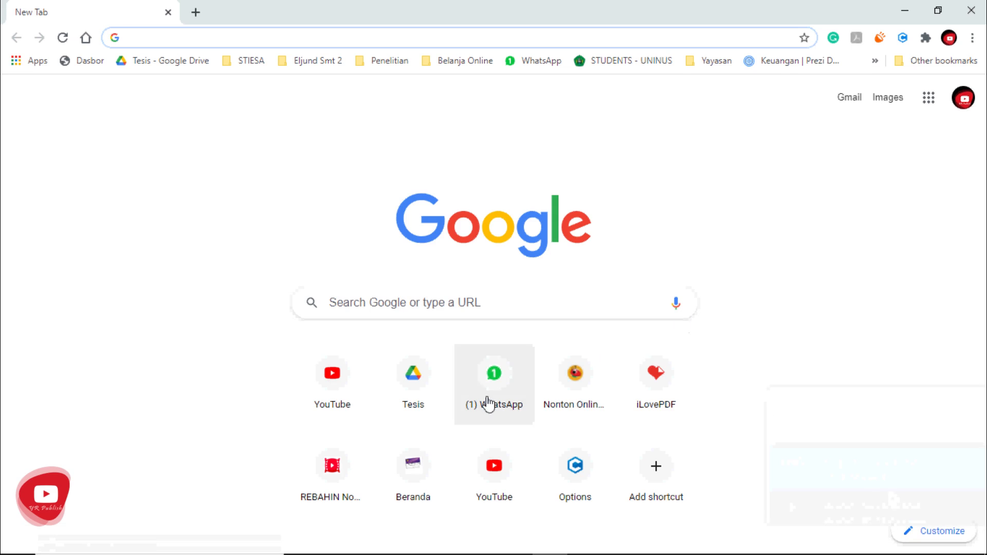
# Search Google for "download font arab".
pyautogui.click(380, 307)
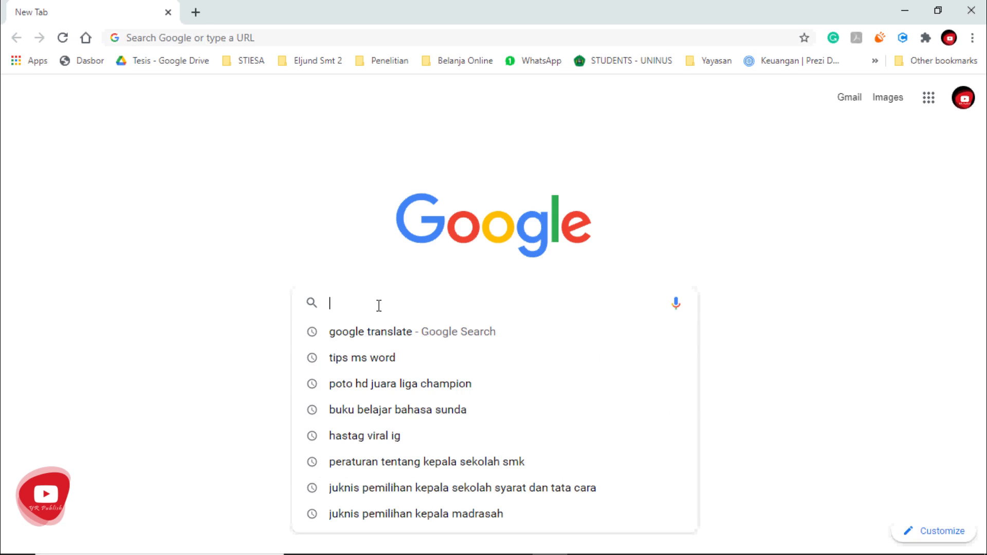
pyautogui.write('download')
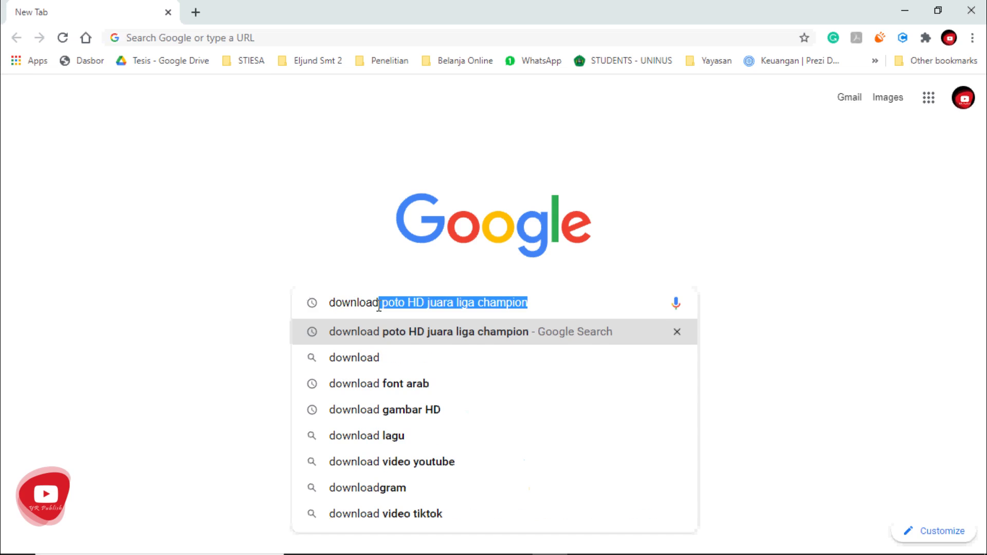
pyautogui.write(' font')
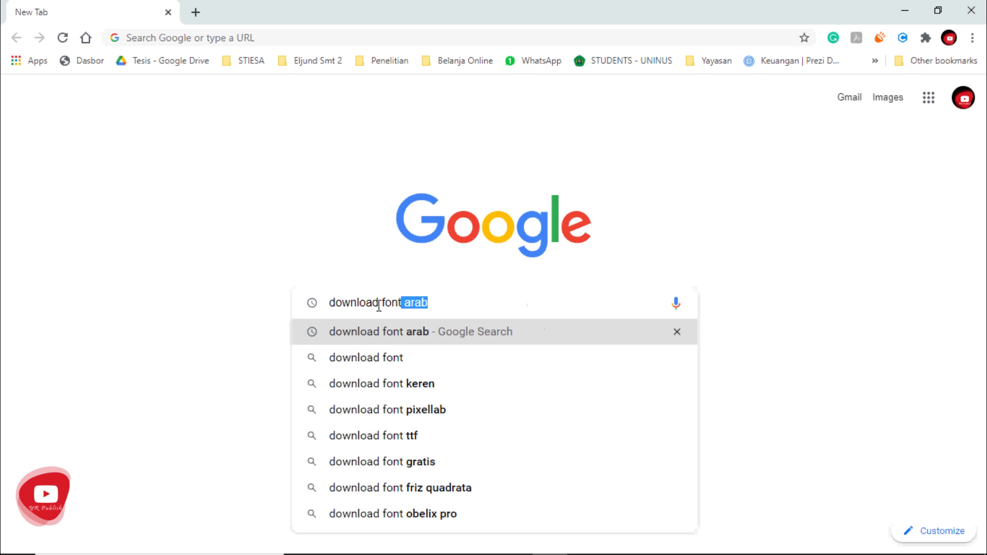
pyautogui.press('Return')
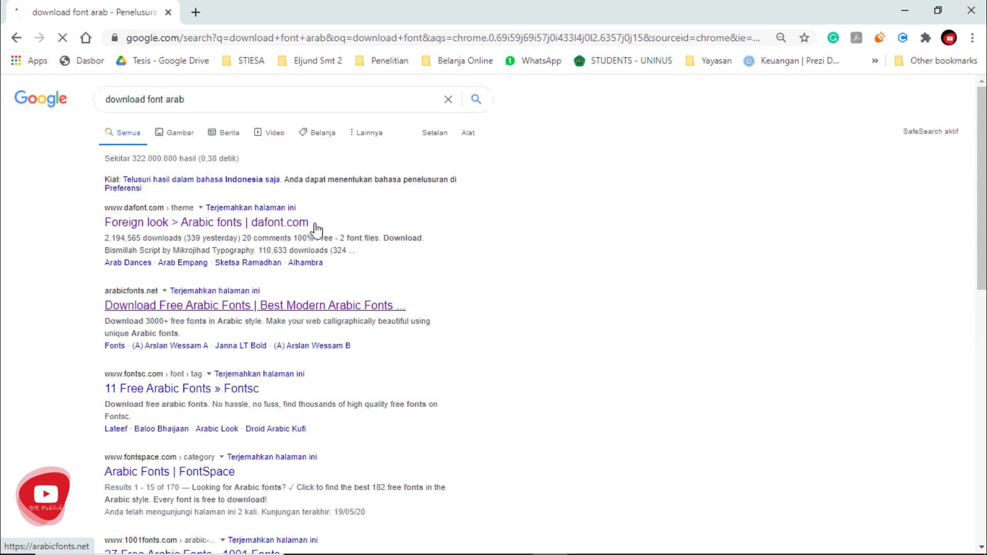
# Open the arabicfonts.net search result in a new tab and switch to that tab.
pyautogui.scroll(-3, 296, 215)
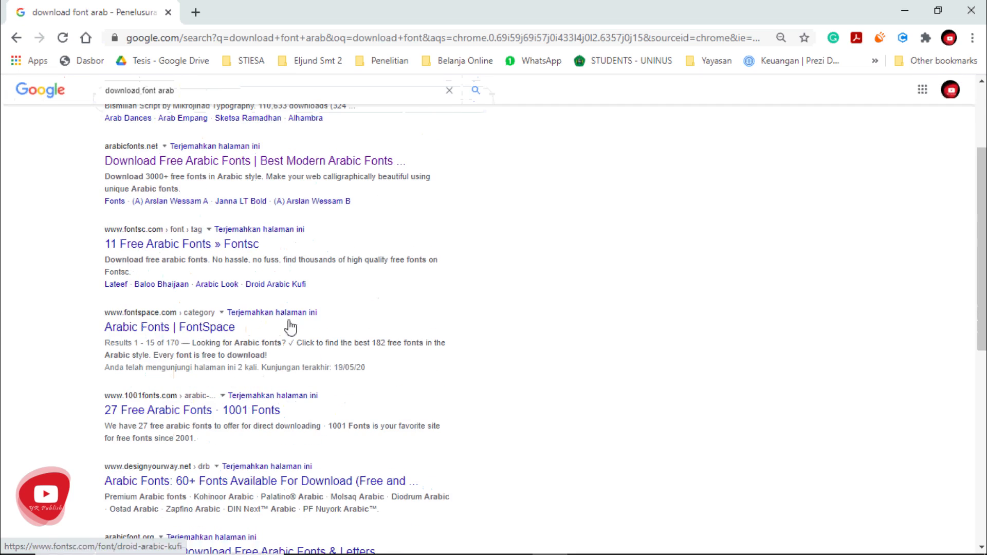
pyautogui.scroll(-3, 291, 409)
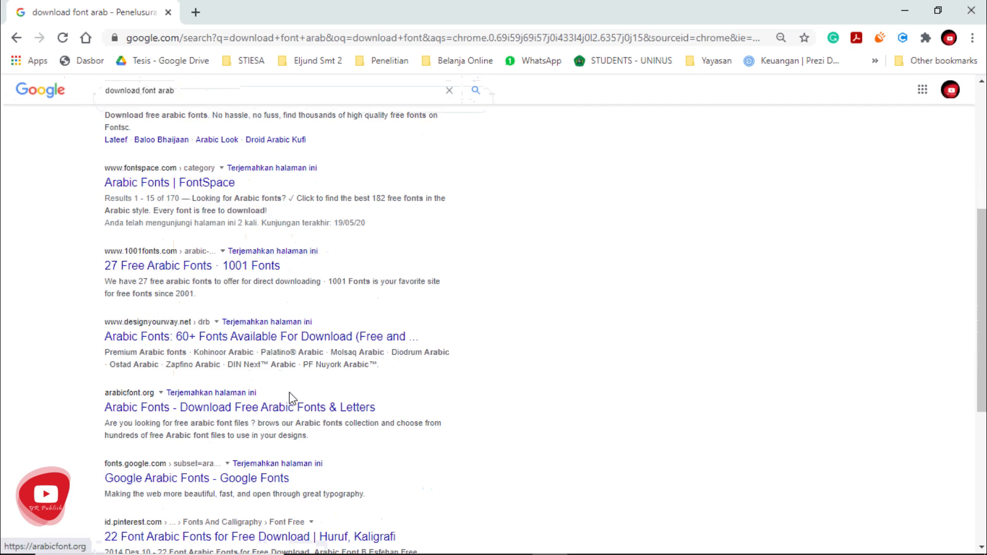
pyautogui.scroll(6, 288, 404)
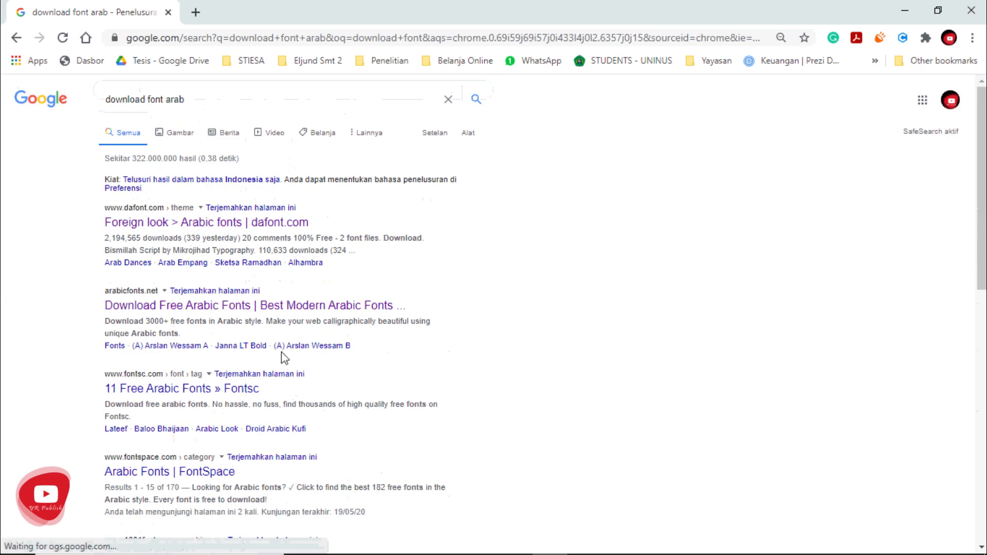
pyautogui.rightClick(195, 315)
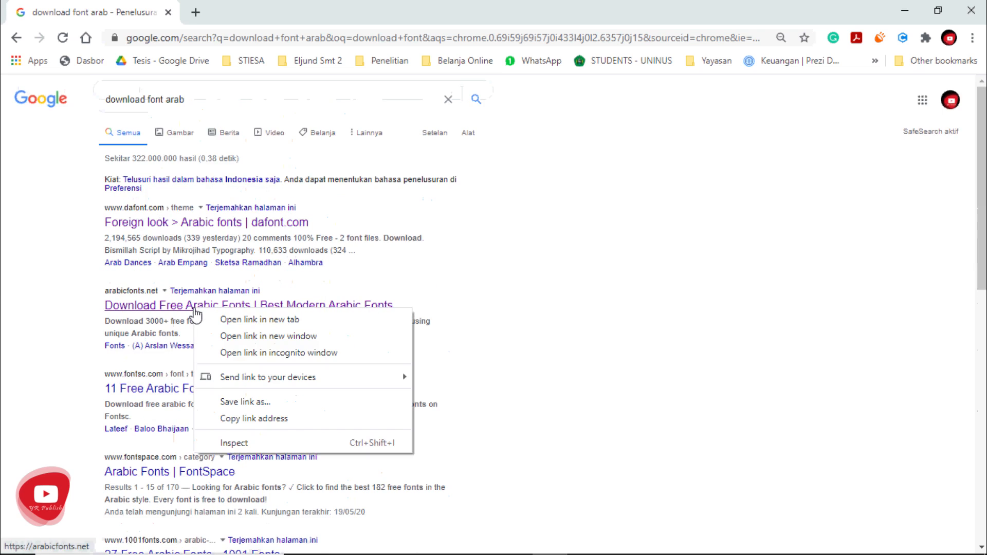
pyautogui.click(229, 320)
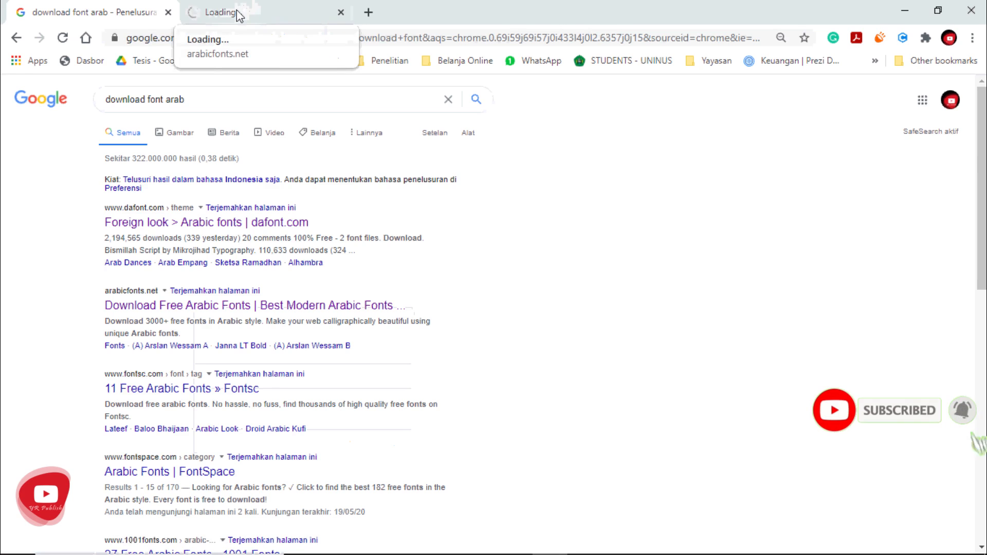
pyautogui.click(239, 13)
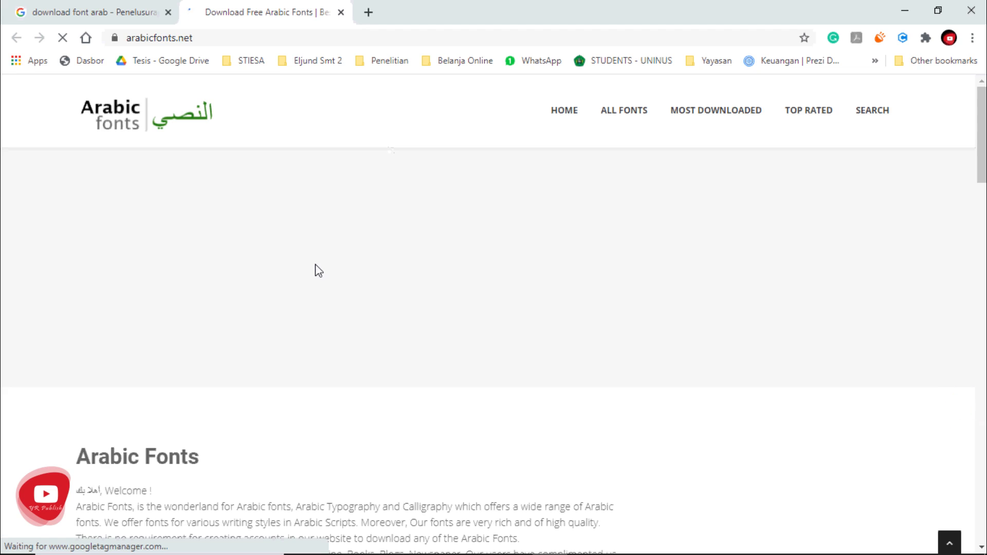
# Look through the Arabic font samples offered for download on the arabicfonts.net home page.
pyautogui.scroll(-6, 318, 271)
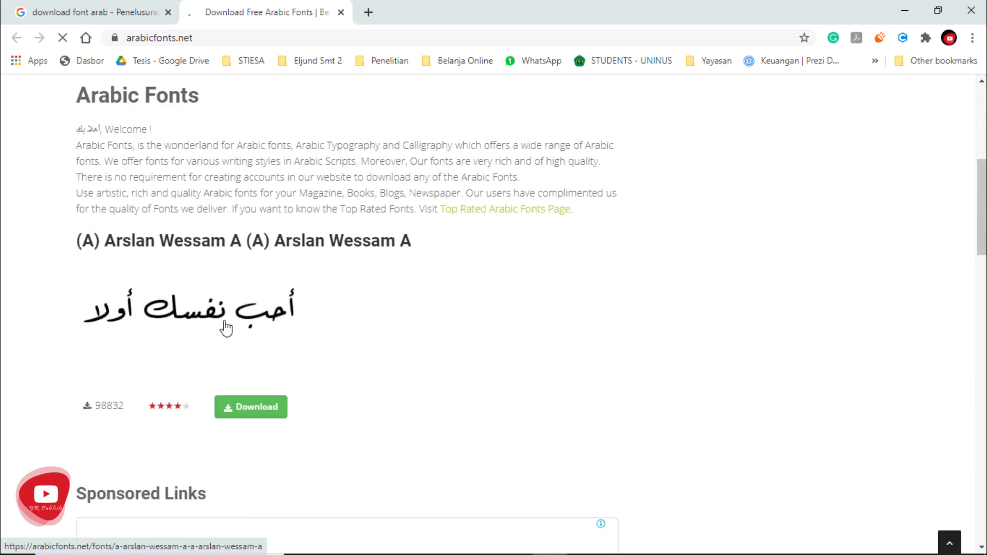
pyautogui.scroll(-1, 228, 327)
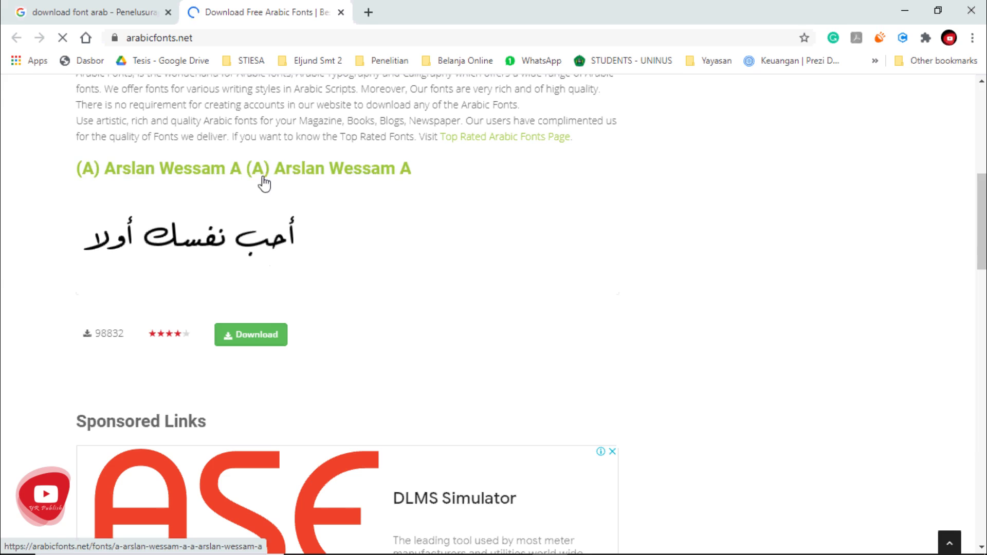
pyautogui.scroll(-2, 390, 239)
pyautogui.scroll(-5, 390, 240)
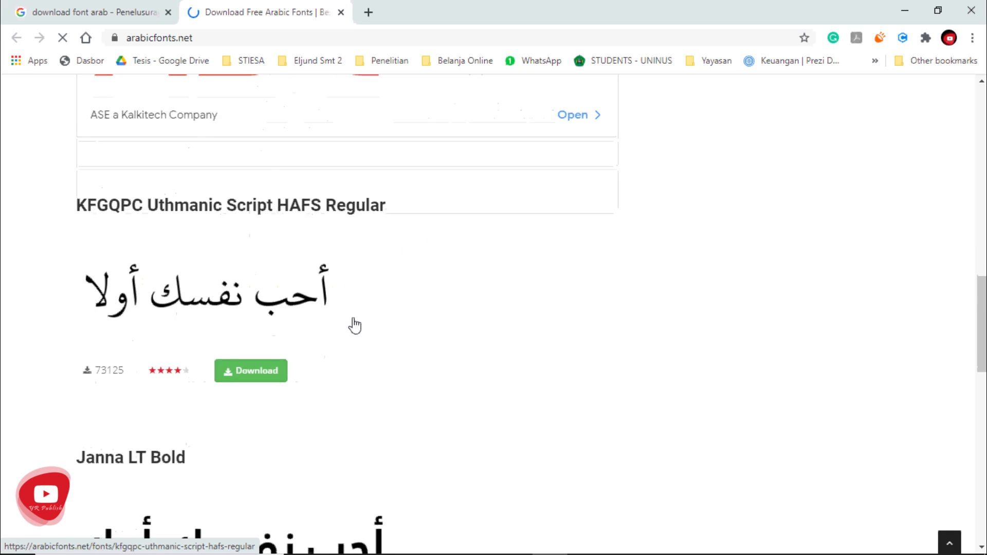
pyautogui.scroll(-5, 355, 329)
pyautogui.scroll(-5, 362, 354)
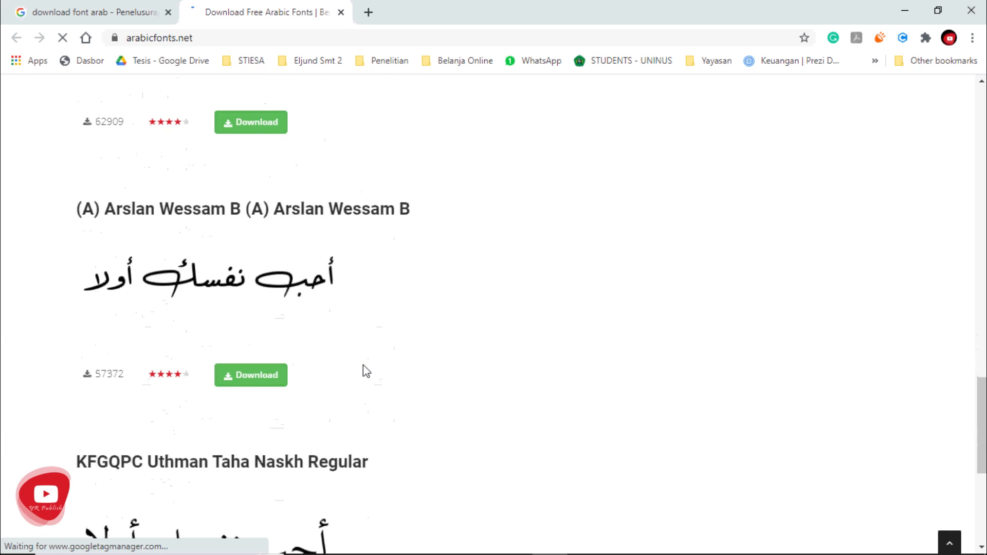
pyautogui.scroll(15, 366, 370)
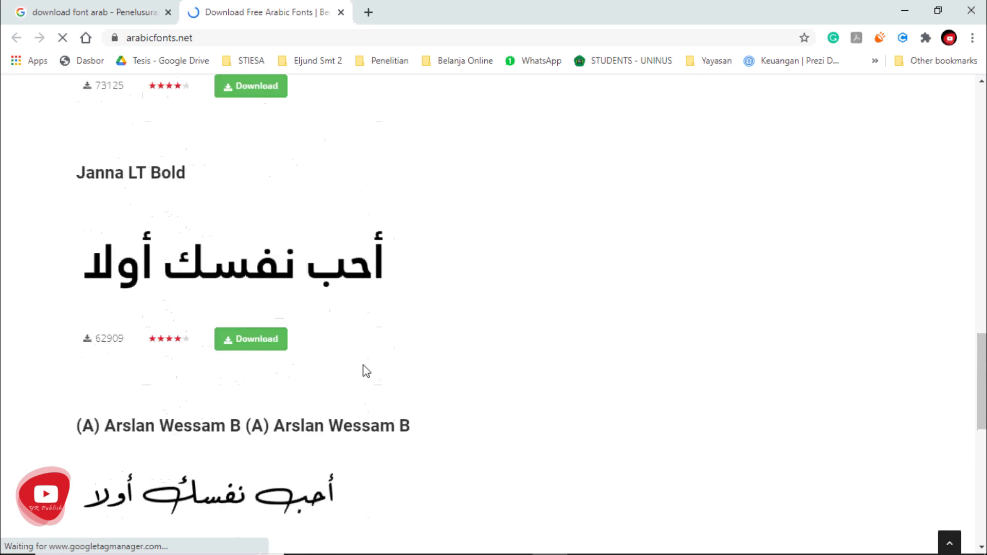
pyautogui.scroll(3, 365, 371)
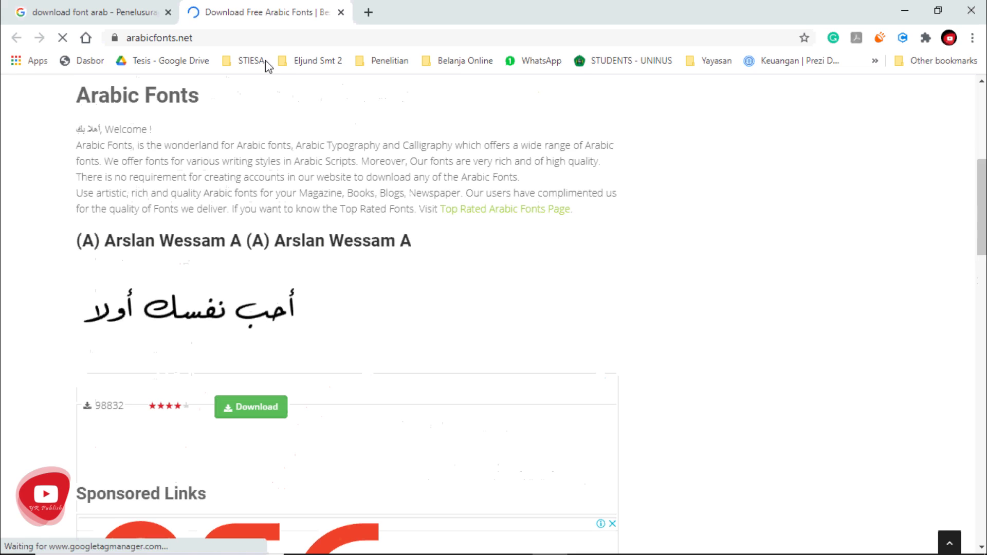
# Open the download page of the (A) Arslan Wessam A font, dismissing the advertisement, and download the font.
pyautogui.click(257, 411)
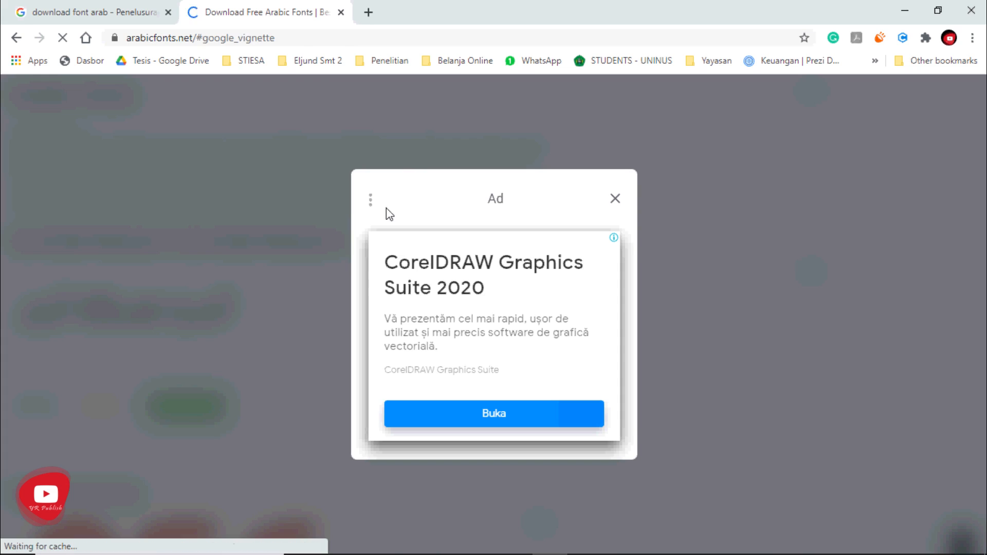
pyautogui.click(615, 199)
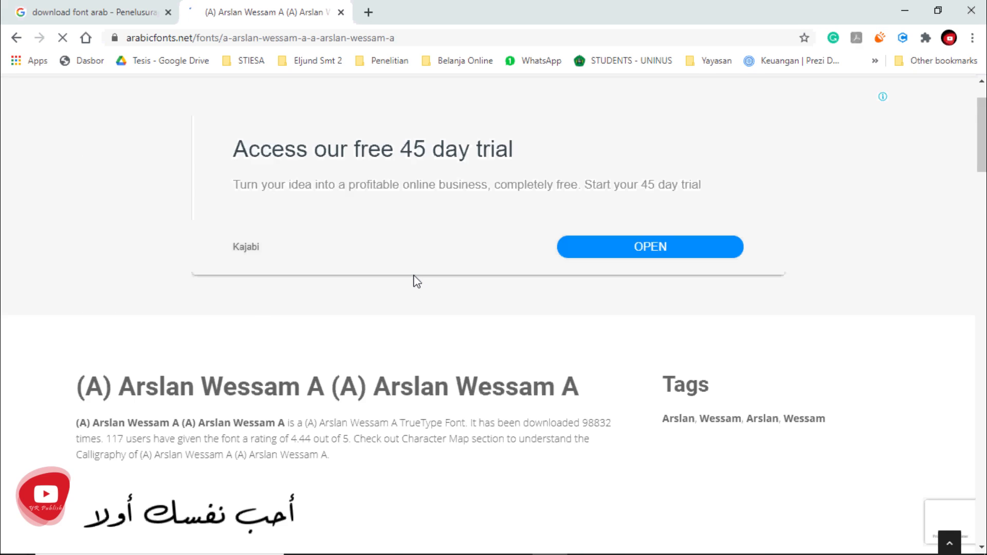
pyautogui.scroll(-5, 416, 282)
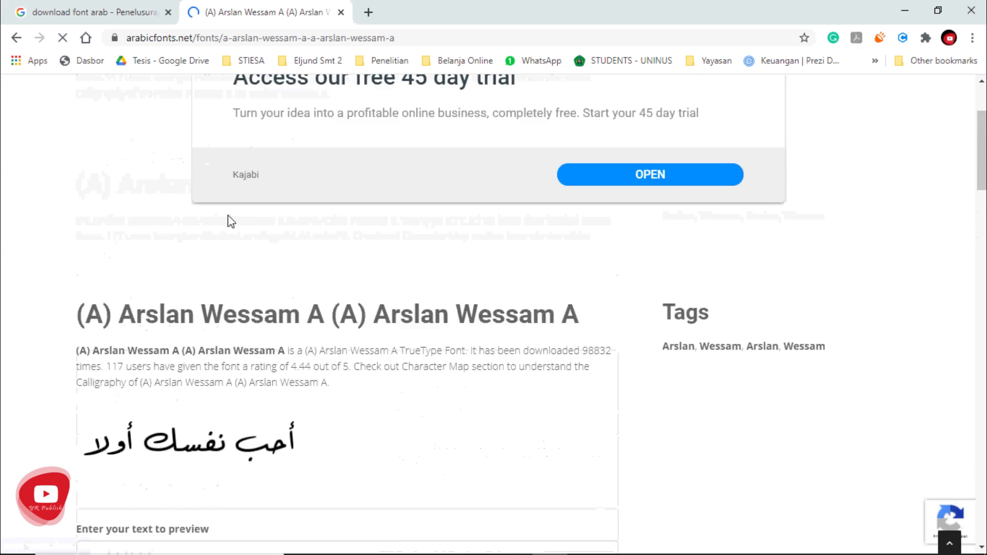
pyautogui.moveTo(492, 554)
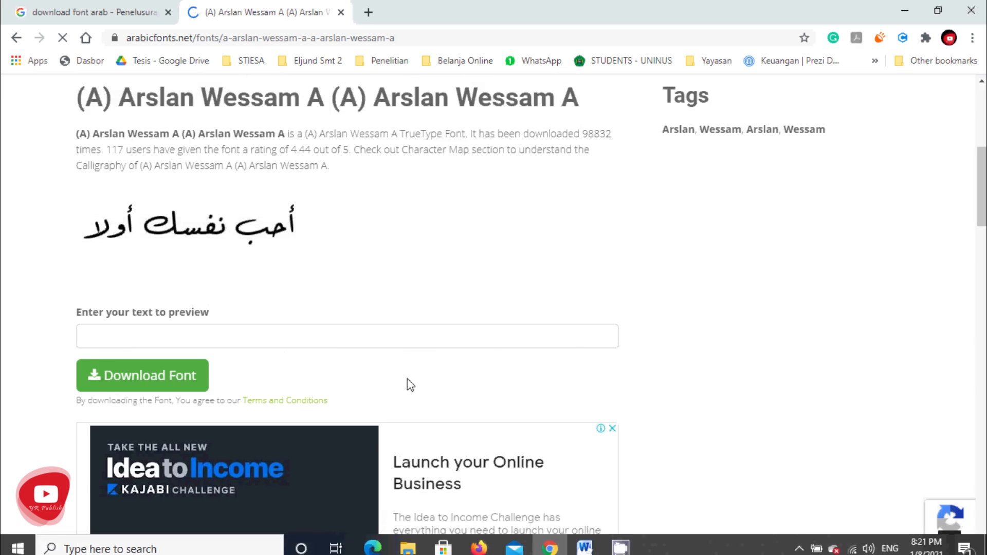
pyautogui.scroll(-5, 404, 381)
pyautogui.scroll(11, 403, 376)
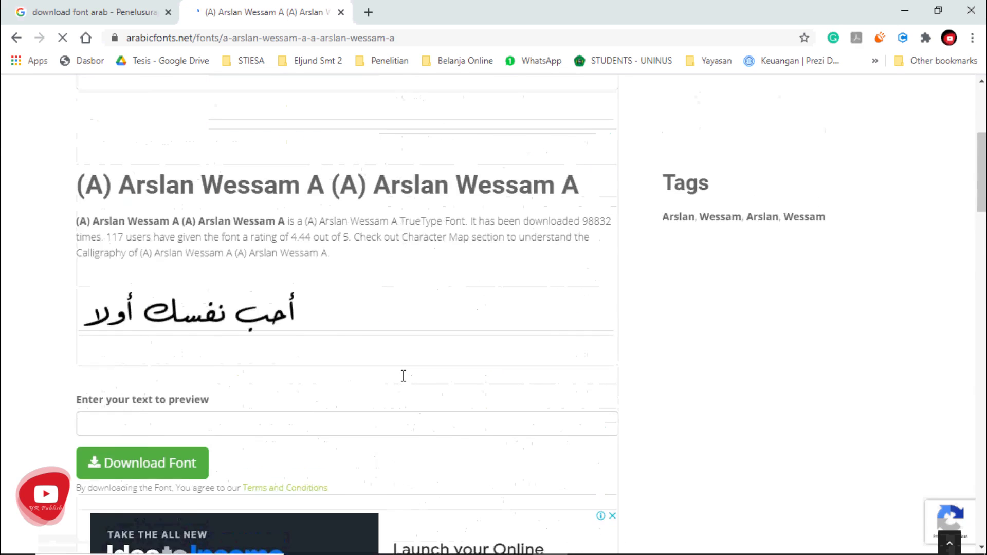
pyautogui.scroll(-6, 256, 363)
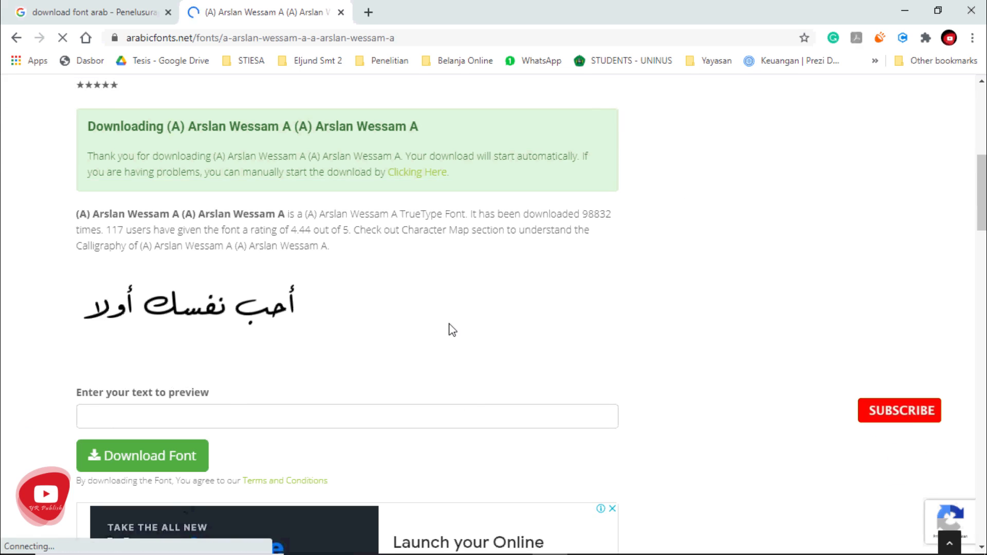
# Examine the (A) Arslan Wessam A page, including its download notice, font sample and description.
pyautogui.scroll(-2, 462, 302)
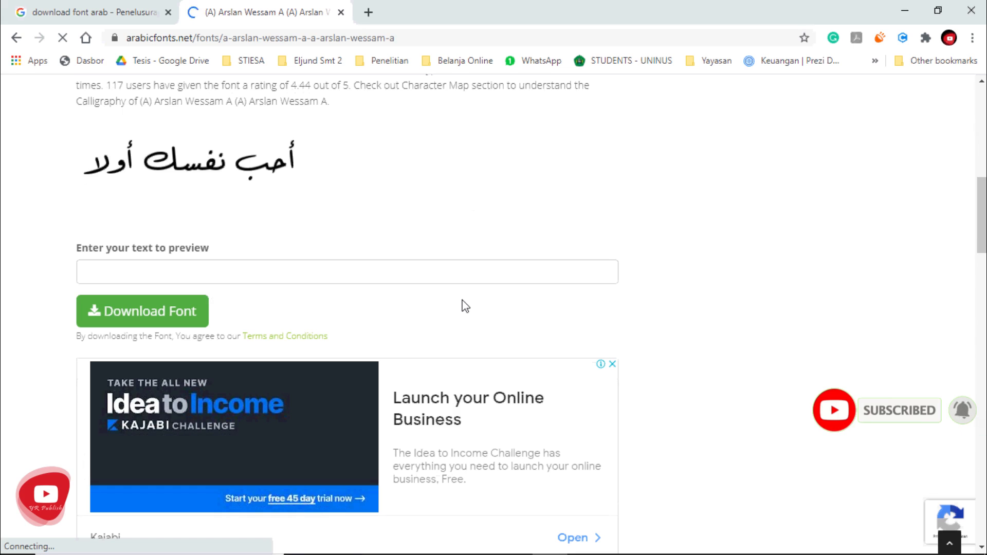
pyautogui.scroll(-3, 521, 293)
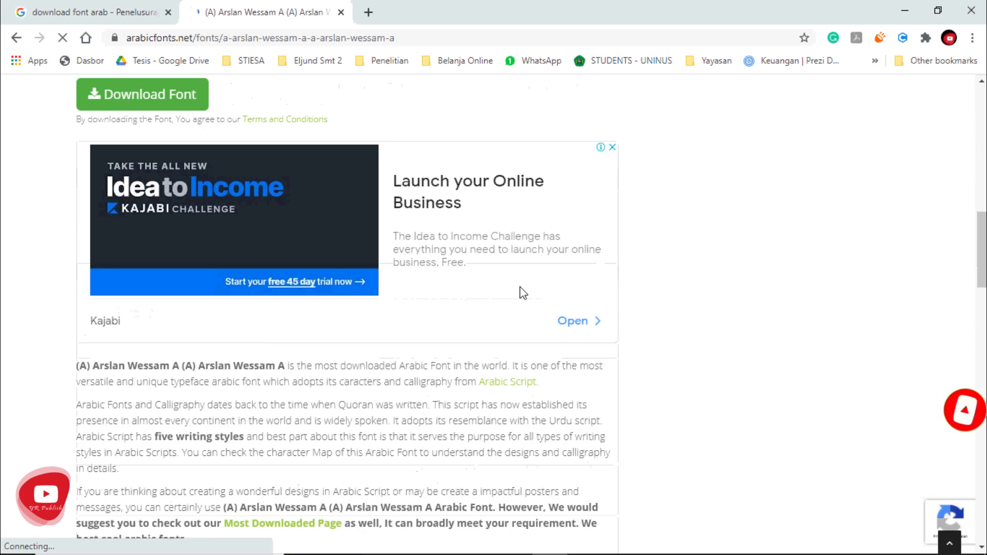
pyautogui.scroll(-3, 523, 292)
pyautogui.scroll(12, 523, 292)
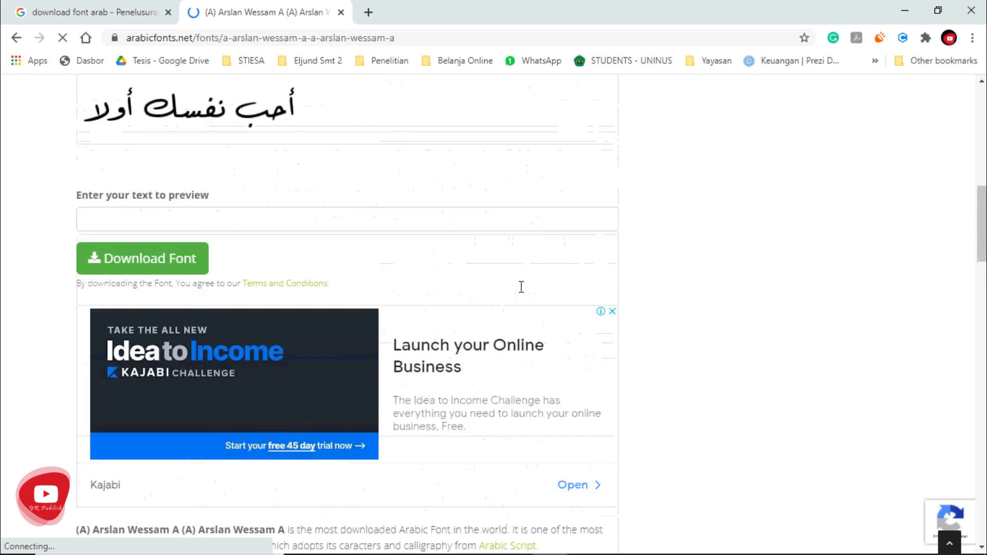
pyautogui.scroll(2, 522, 286)
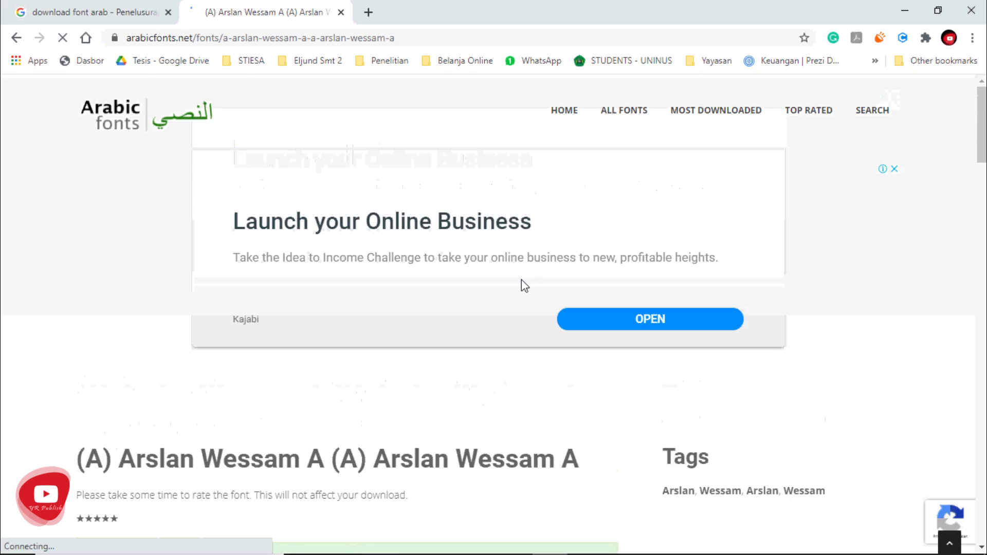
pyautogui.scroll(-3, 521, 280)
pyautogui.scroll(-10, 522, 280)
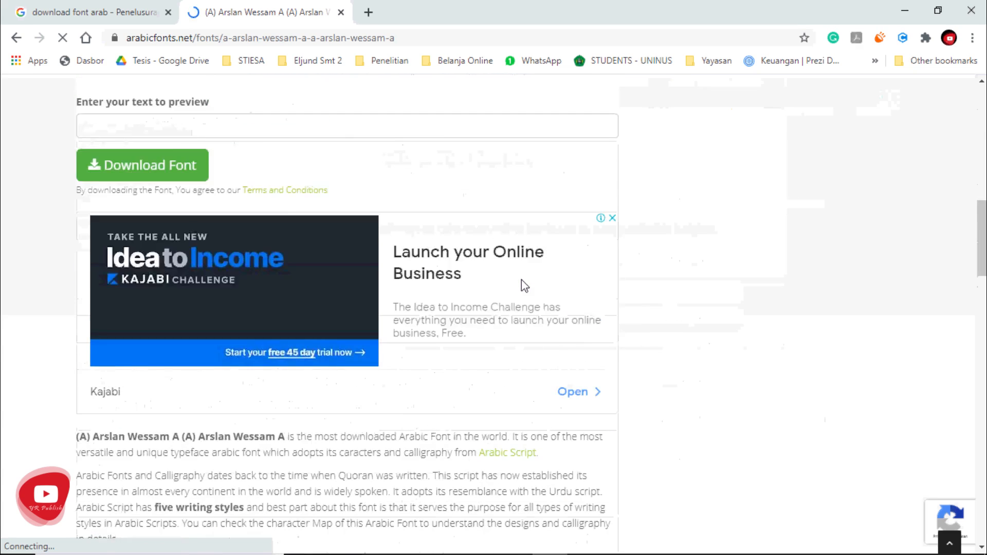
pyautogui.scroll(10, 522, 280)
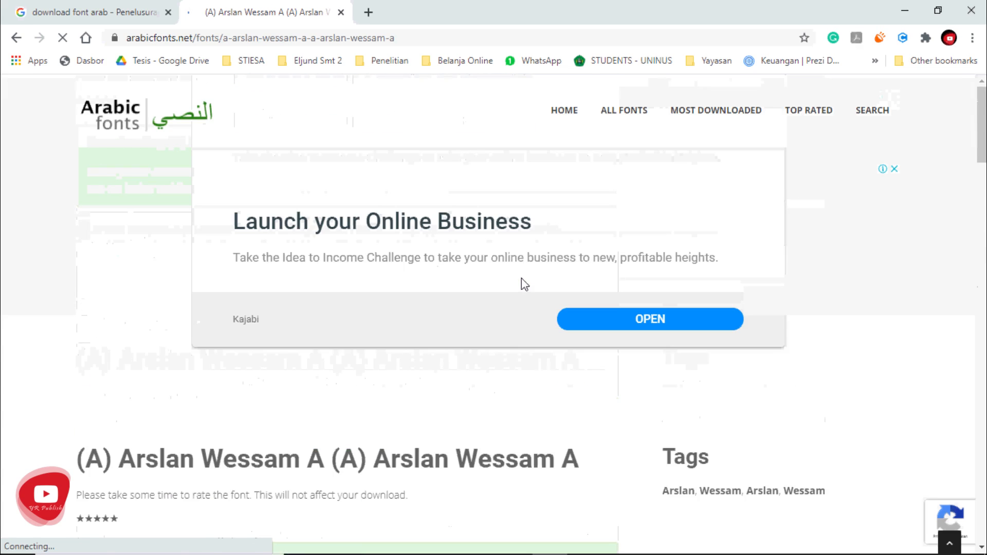
pyautogui.scroll(-5, 497, 308)
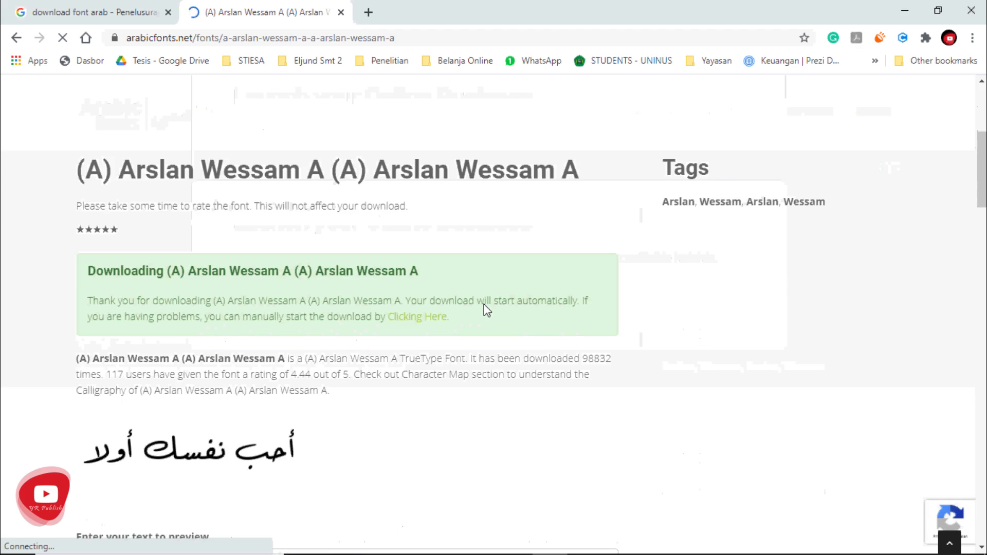
pyautogui.scroll(5, 487, 310)
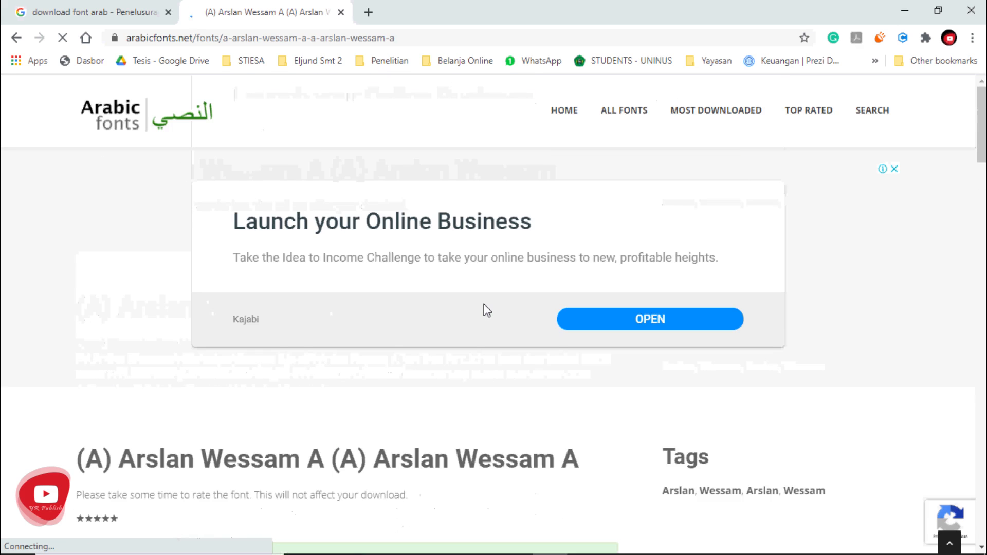
pyautogui.scroll(-3, 271, 521)
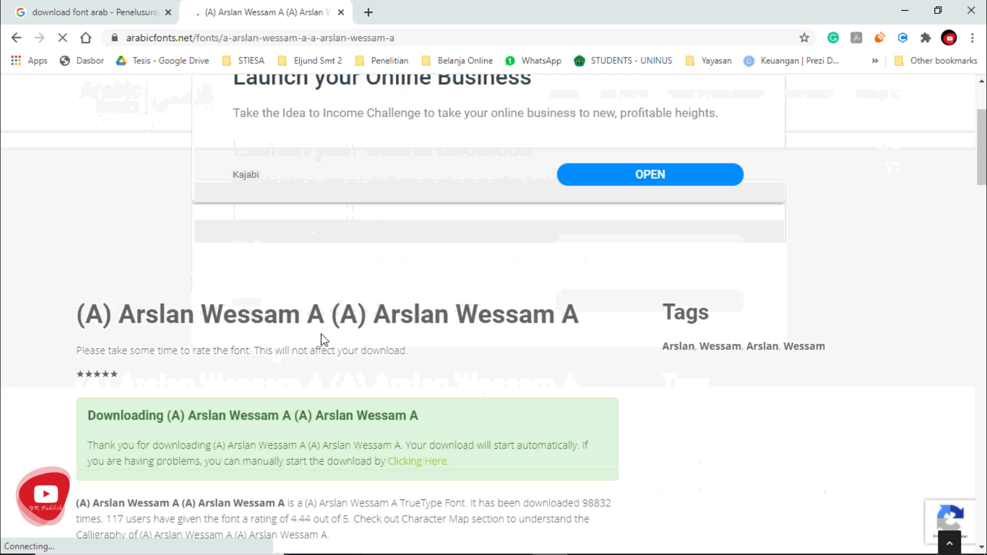
pyautogui.scroll(3, 316, 328)
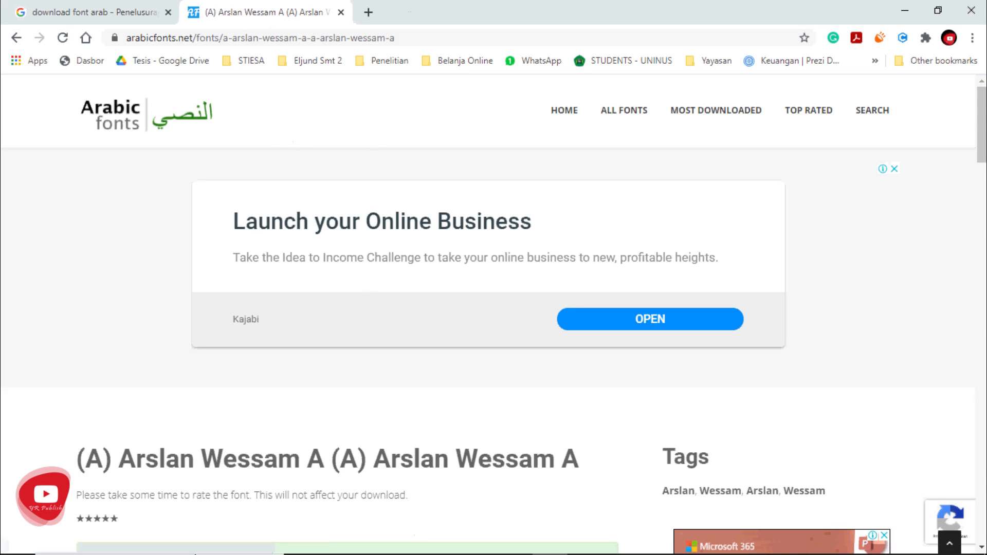
# Download the (A) Arslan Wessam A font again from its page.
pyautogui.scroll(-1, 146, 485)
pyautogui.scroll(-7, 146, 486)
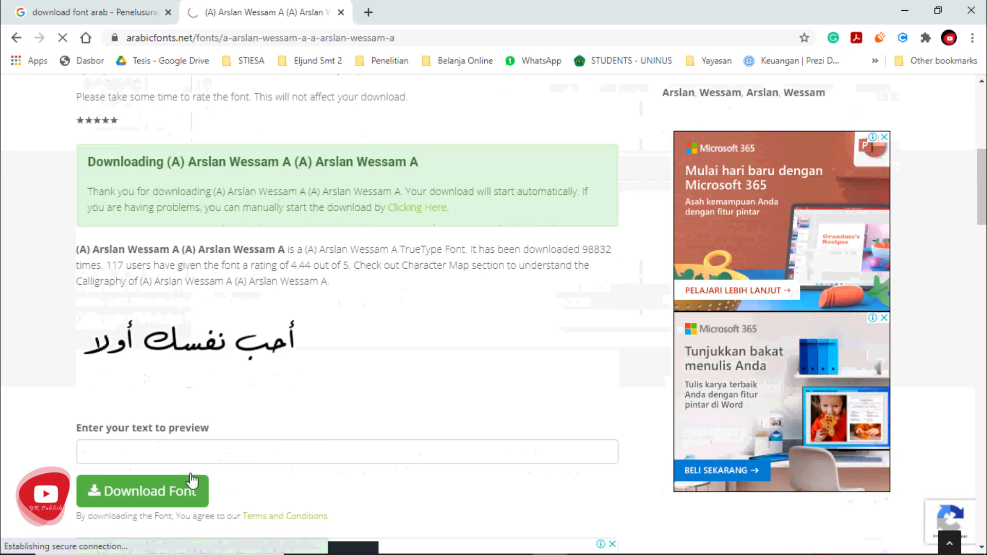
pyautogui.click(144, 491)
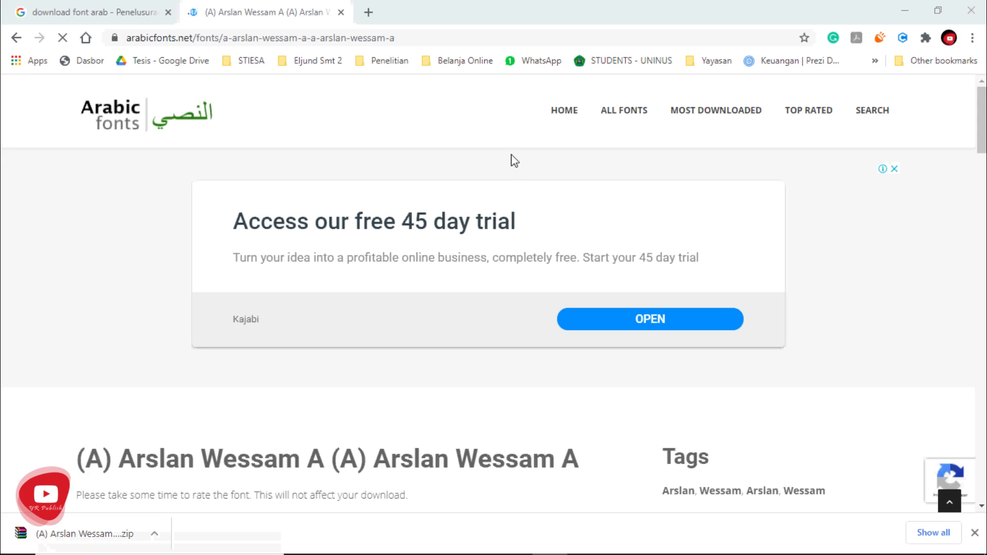
pyautogui.press('super+e')
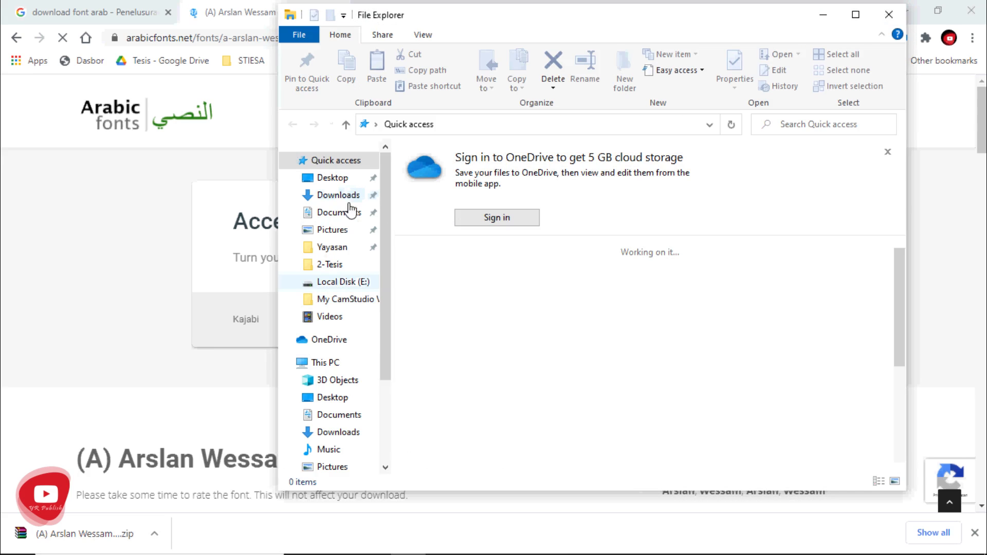
pyautogui.click(333, 196)
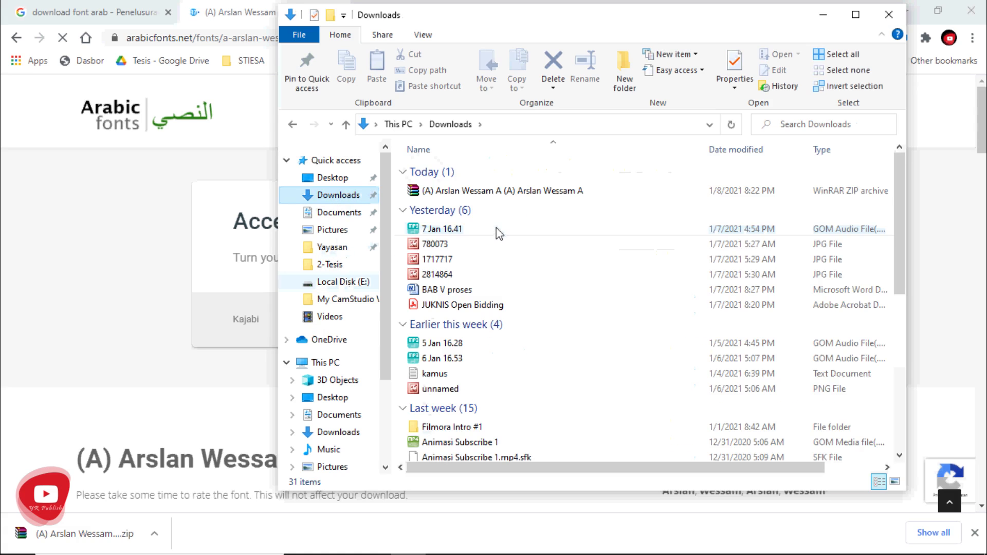
pyautogui.click(478, 197)
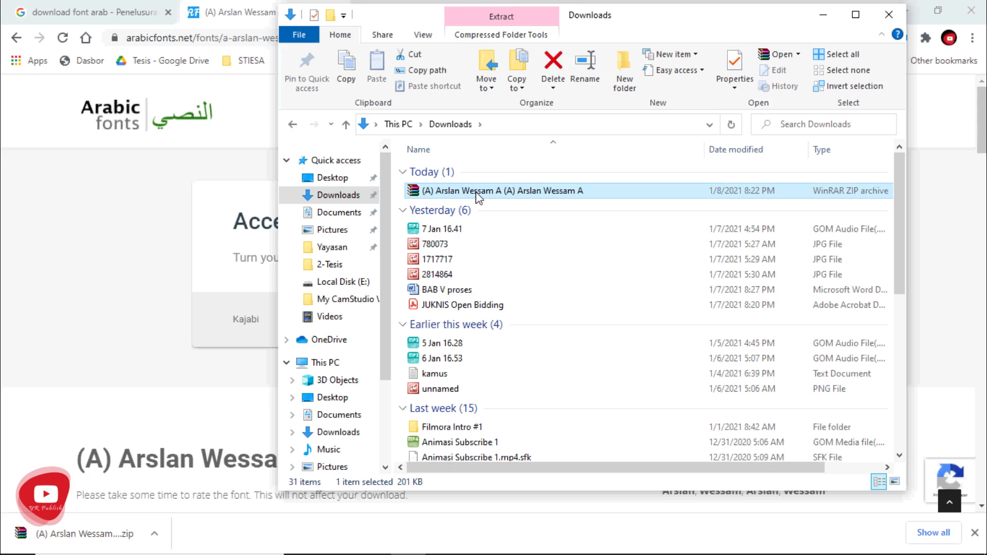
pyautogui.rightClick(478, 197)
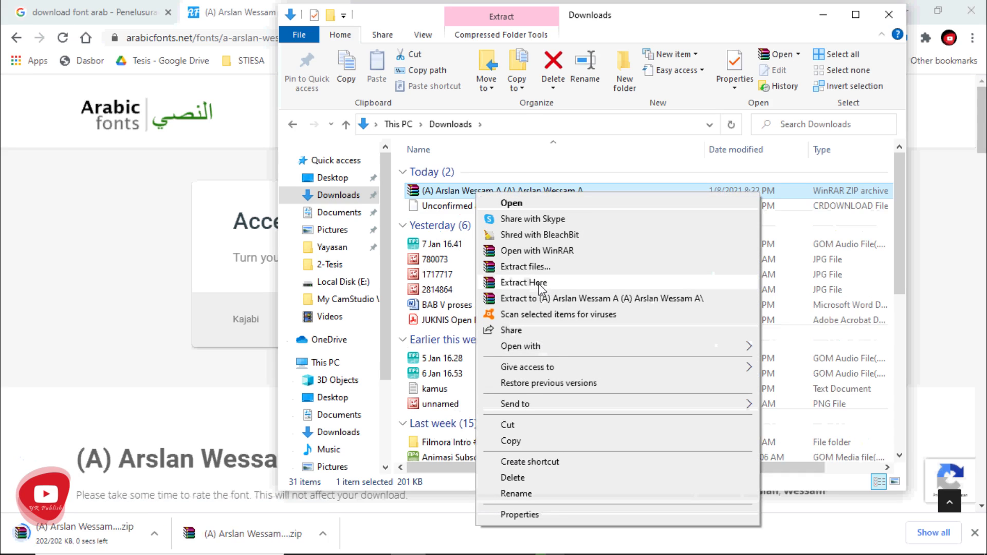
pyautogui.click(540, 284)
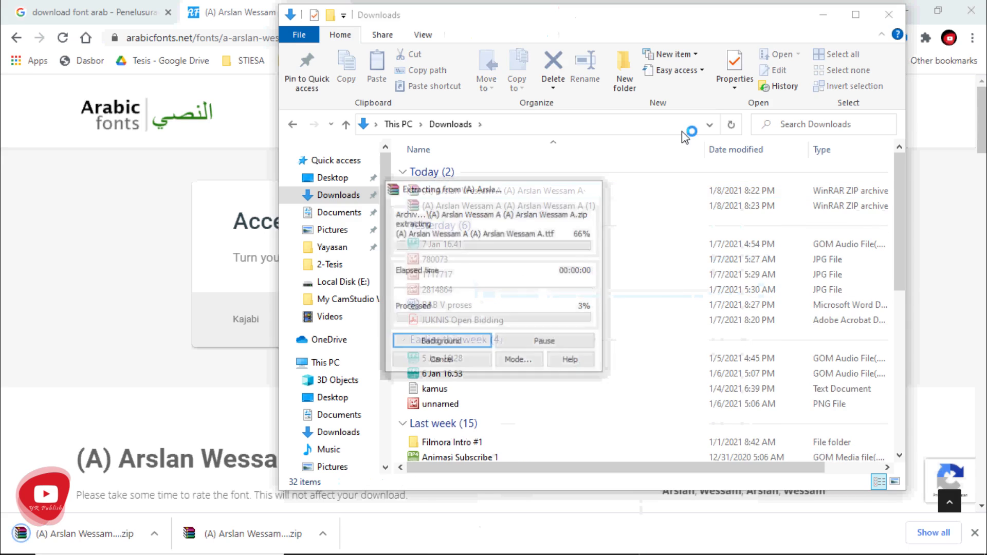
# Open the extracted (A) Arslan Wessam A folder and copy the TrueType font file.
pyautogui.click(579, 222)
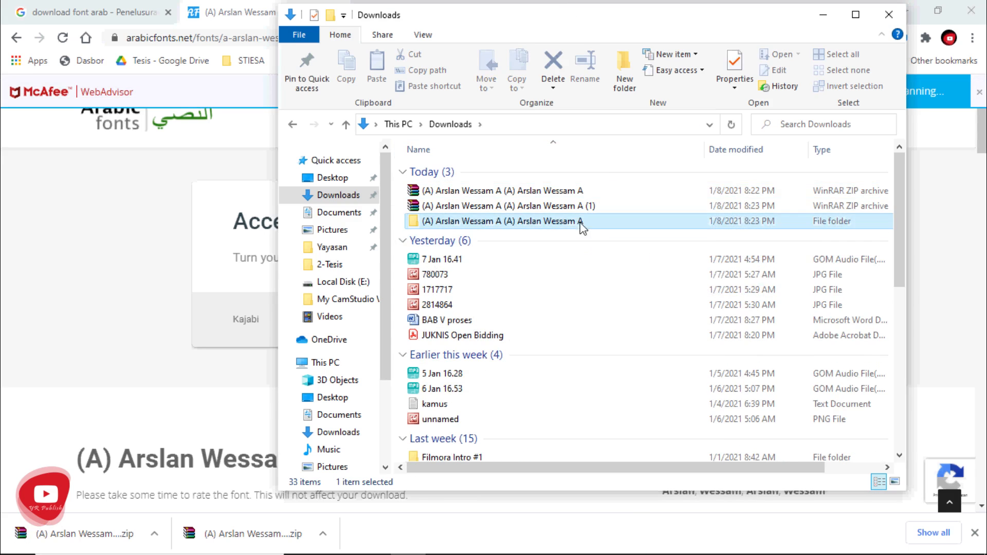
pyautogui.press('Return')
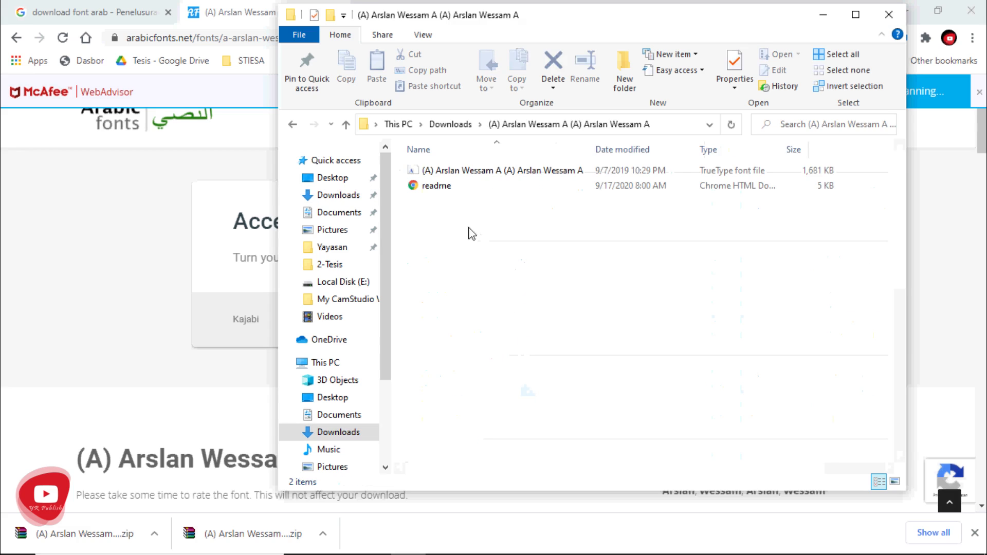
pyautogui.moveTo(590, 148); pyautogui.dragTo(722, 149)
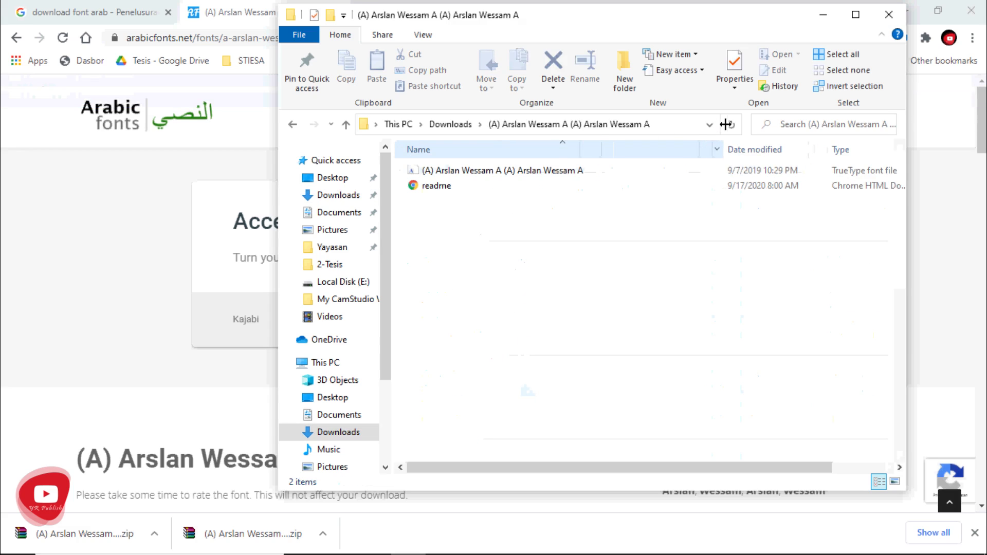
pyautogui.click(498, 175)
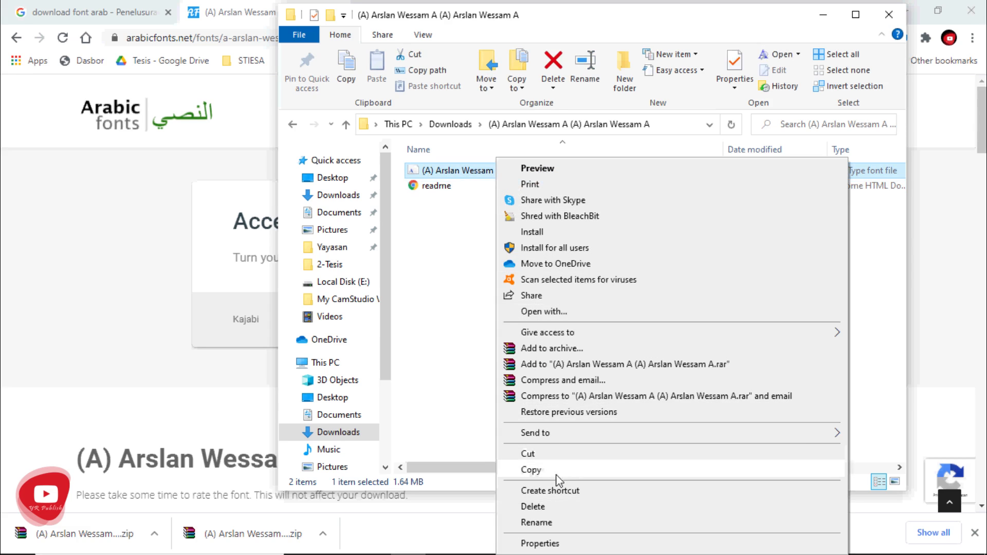
pyautogui.click(532, 470)
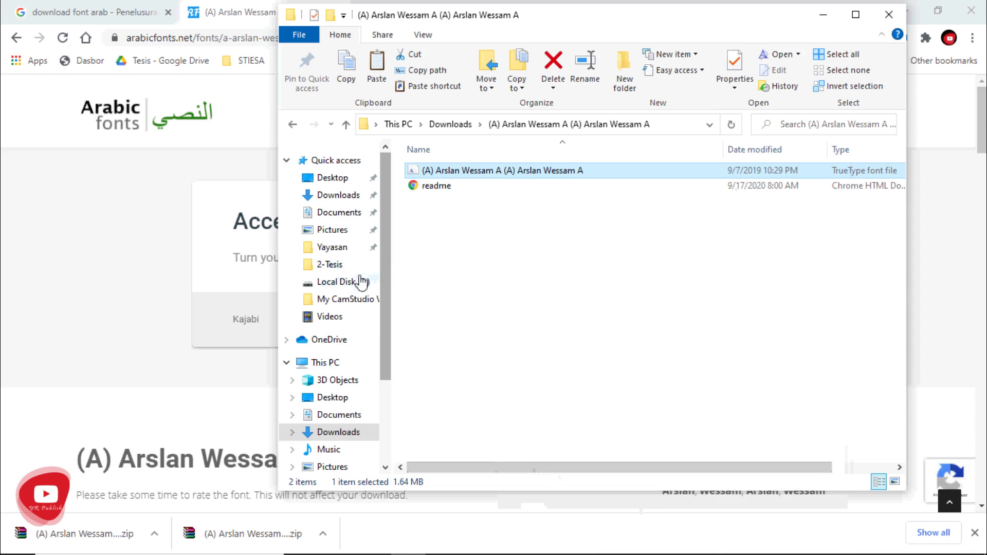
# Search Local Disk (C:) for "font" and open the Windows Fonts folder from the results.
pyautogui.moveTo(387, 338); pyautogui.dragTo(379, 403)
pyautogui.click(343, 392)
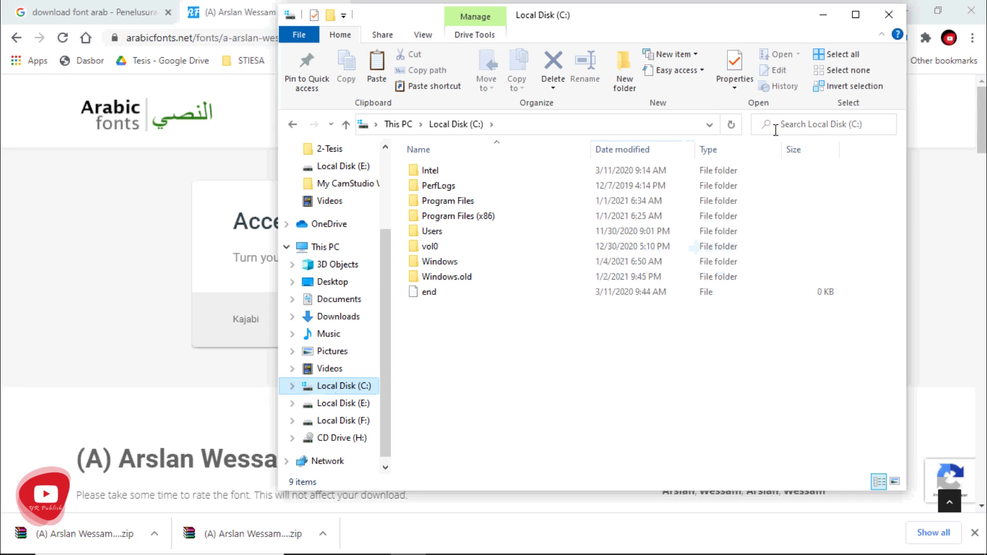
pyautogui.click(806, 125)
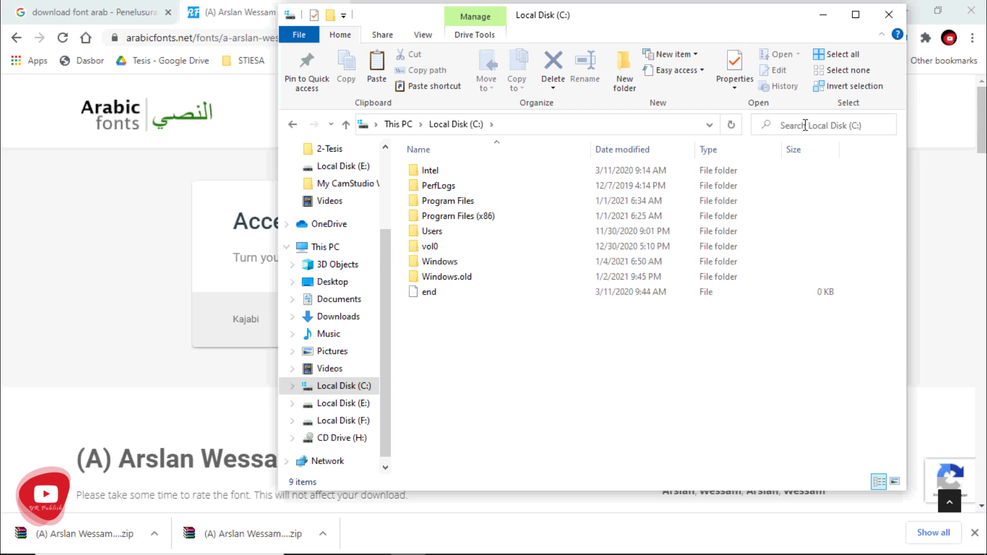
pyautogui.write('font')
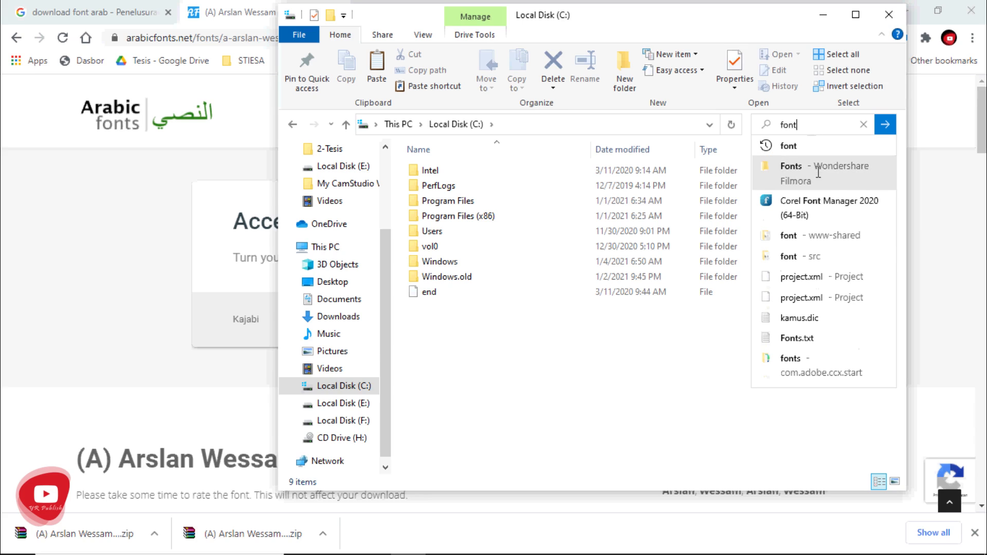
pyautogui.click(804, 146)
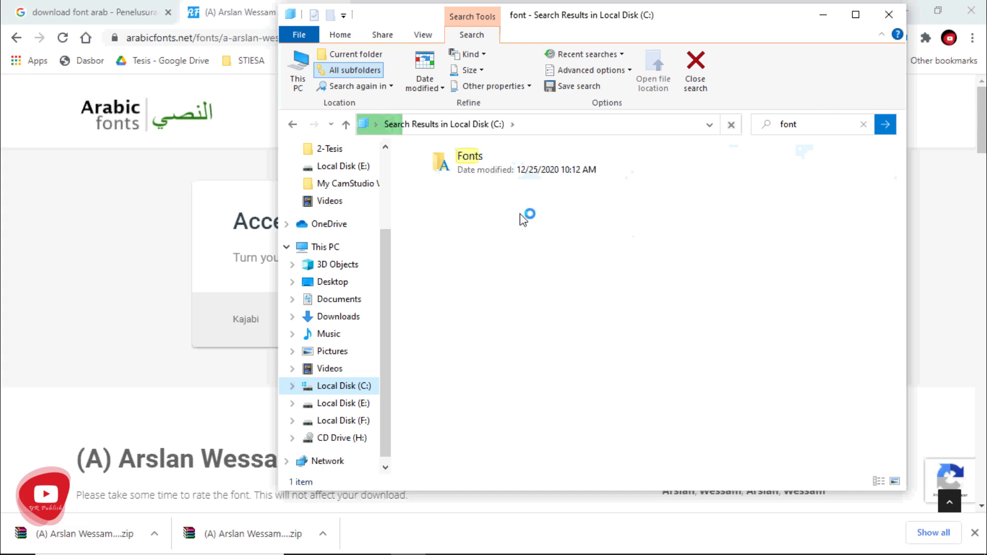
pyautogui.click(482, 162)
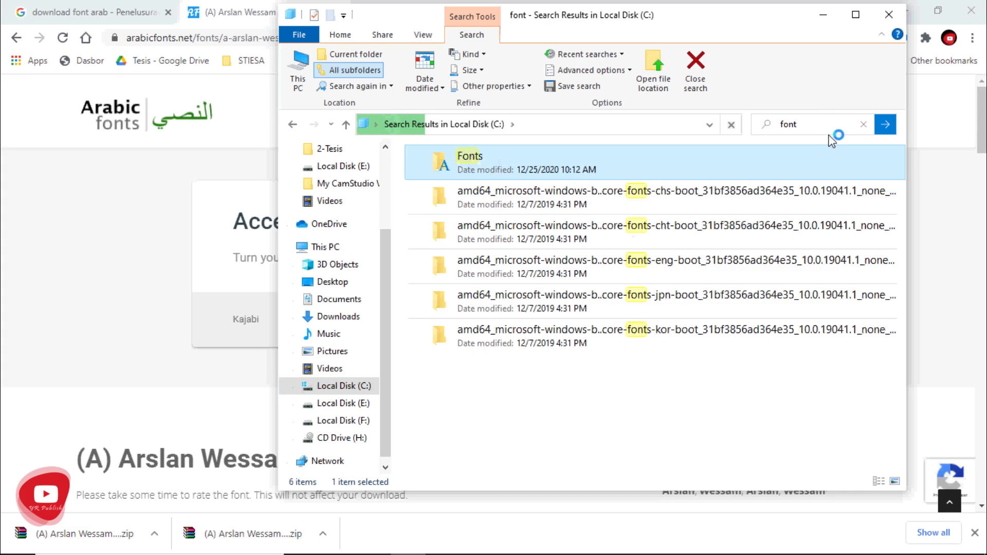
pyautogui.press('Return')
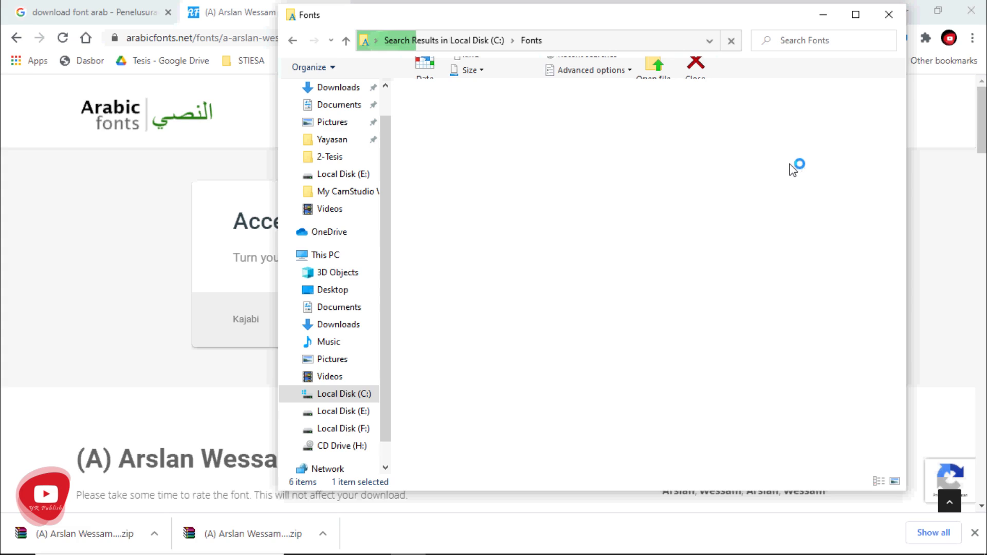
# Reposition and widen the Fonts window, and display the installed fonts as a list.
pyautogui.moveTo(674, 17); pyautogui.dragTo(577, 36)
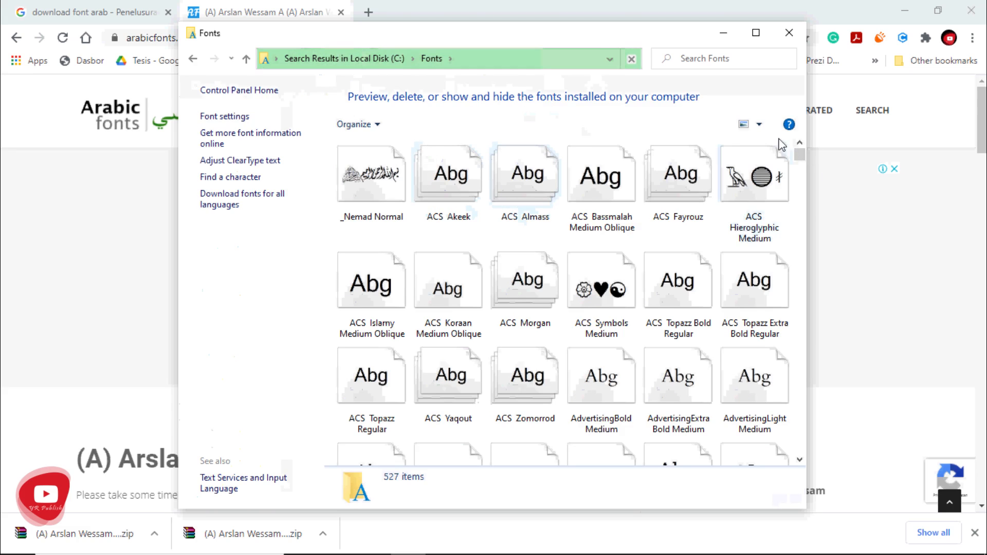
pyautogui.click(760, 126)
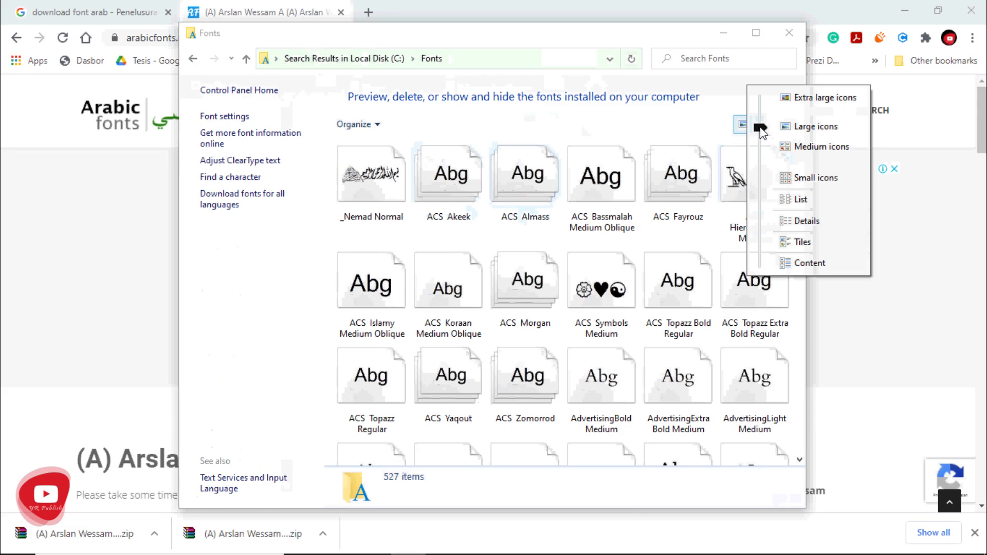
pyautogui.click(795, 200)
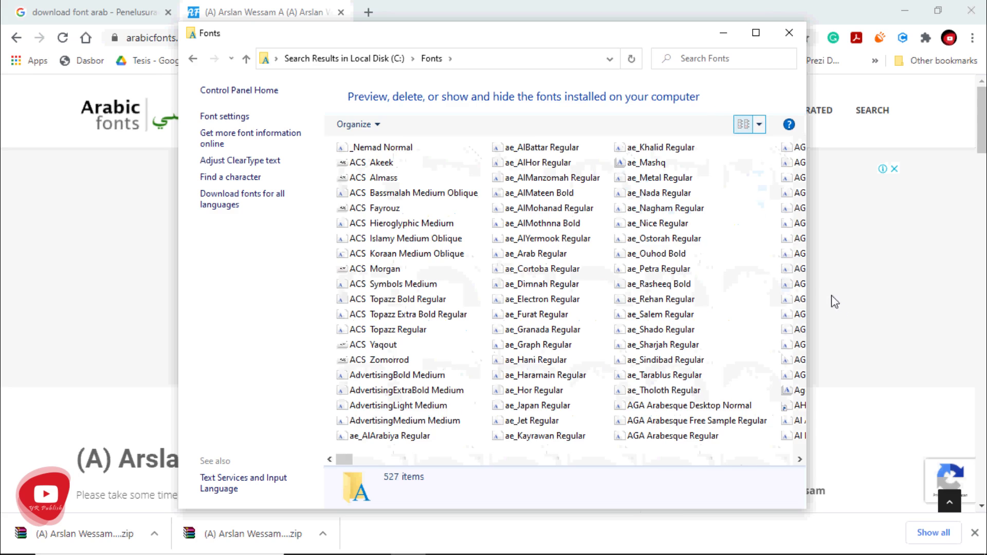
pyautogui.moveTo(808, 256); pyautogui.dragTo(985, 234)
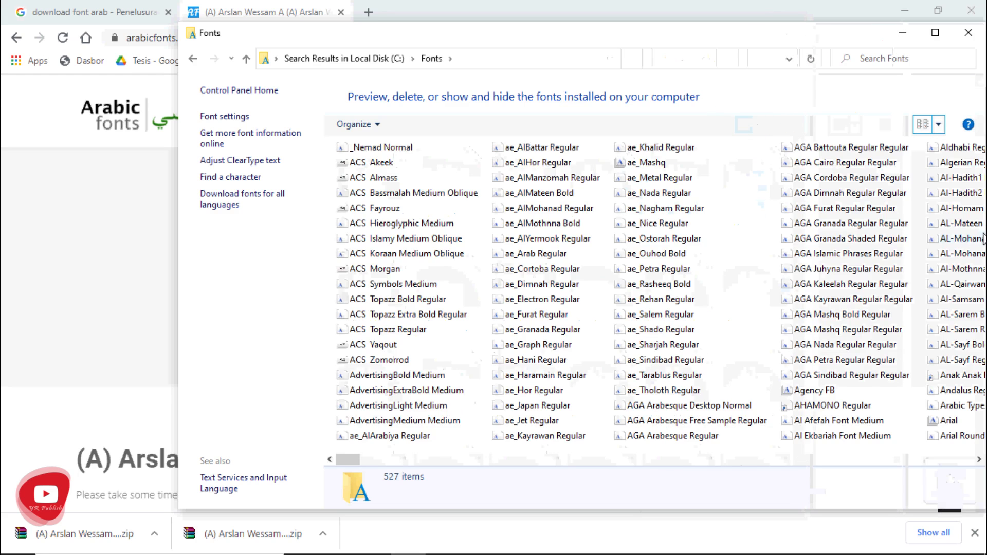
# Paste the copied (A) Arslan Wessam A font file into the Windows Fonts folder to install it.
pyautogui.moveTo(343, 463); pyautogui.dragTo(876, 464)
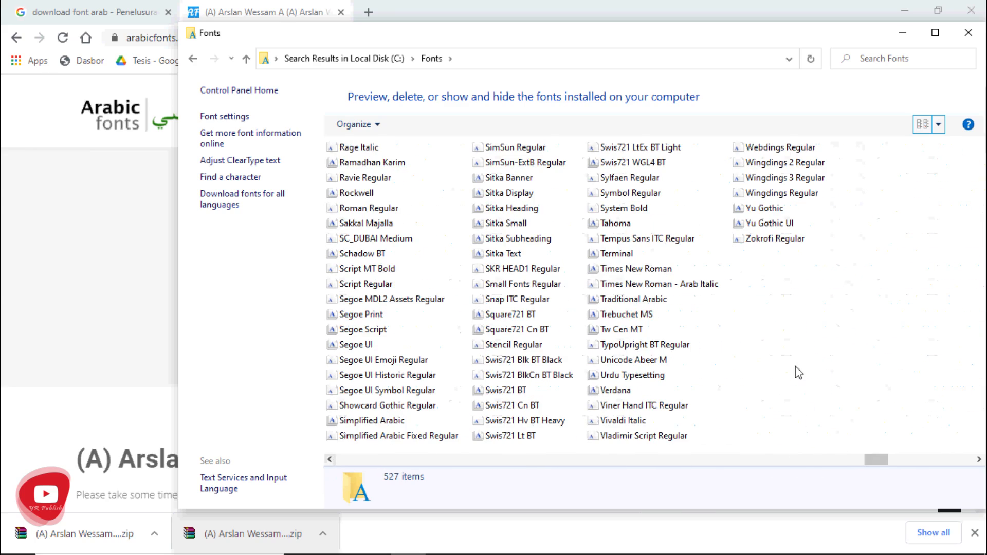
pyautogui.rightClick(771, 301)
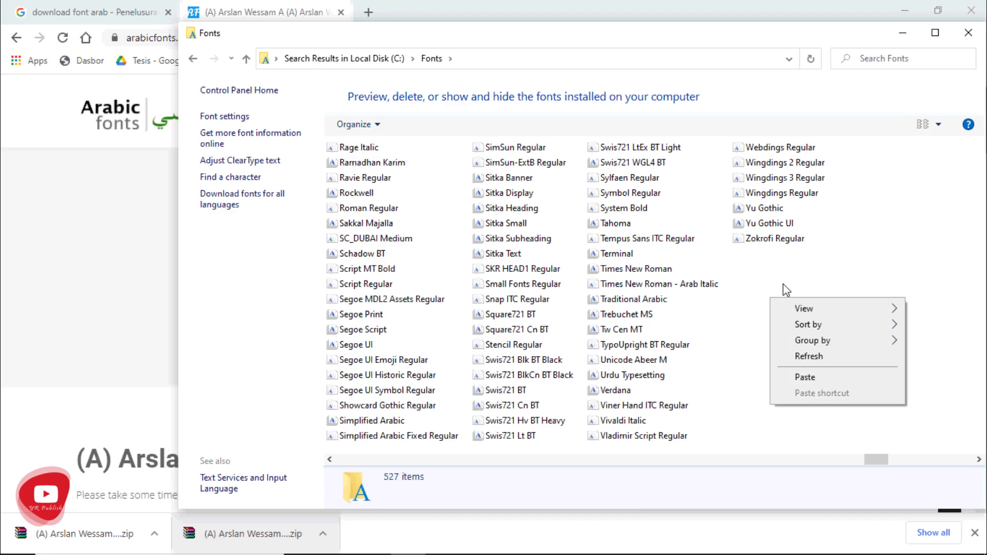
pyautogui.click(774, 277)
pyautogui.rightClick(774, 277)
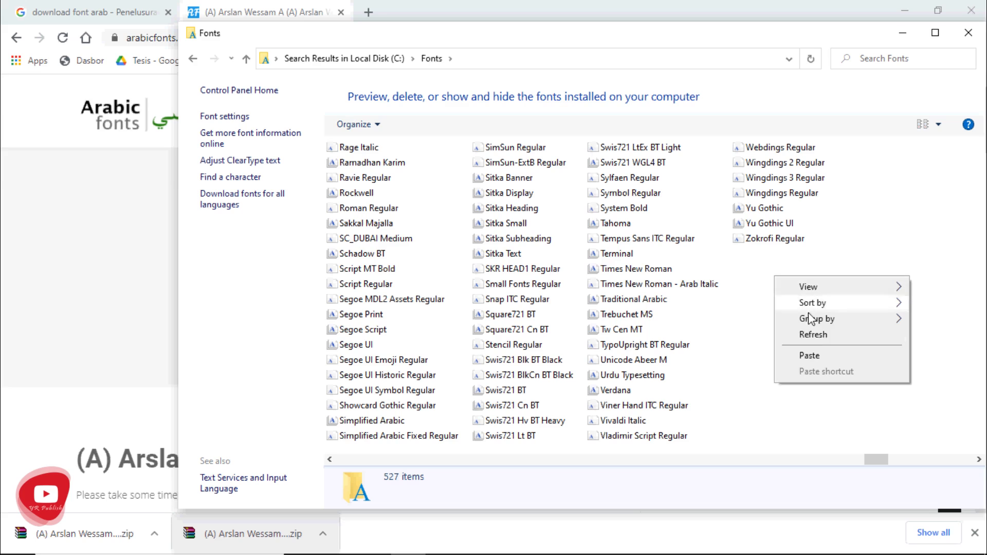
pyautogui.click(818, 353)
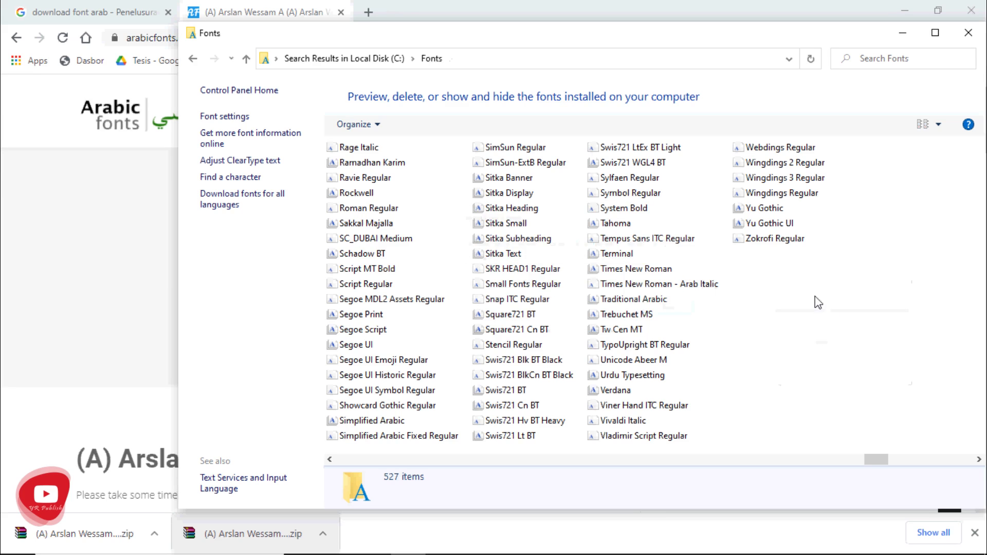
# Check the start of the installed fonts list for (A) Arslan Wessam A and close the Fonts window.
pyautogui.moveTo(876, 457); pyautogui.dragTo(391, 482)
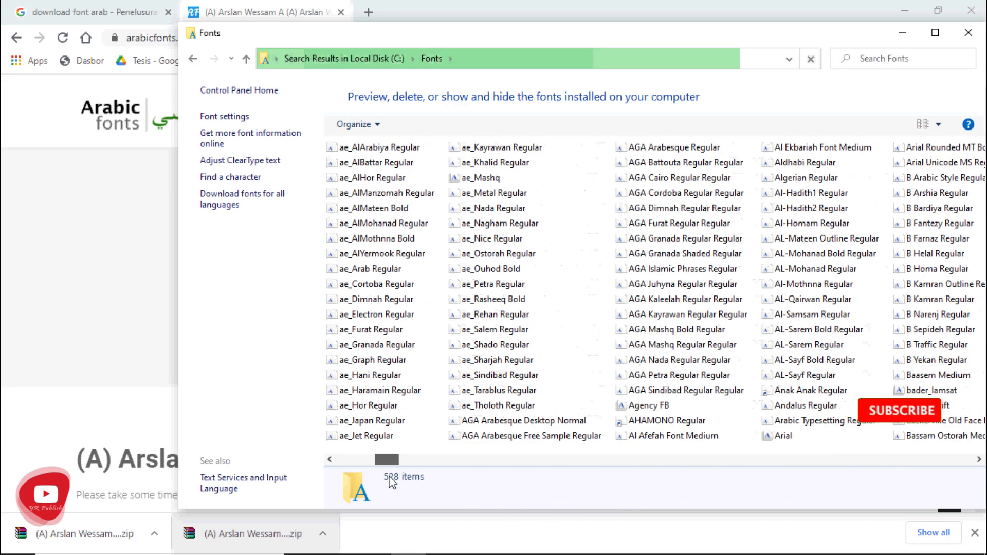
pyautogui.moveTo(387, 459); pyautogui.dragTo(354, 462)
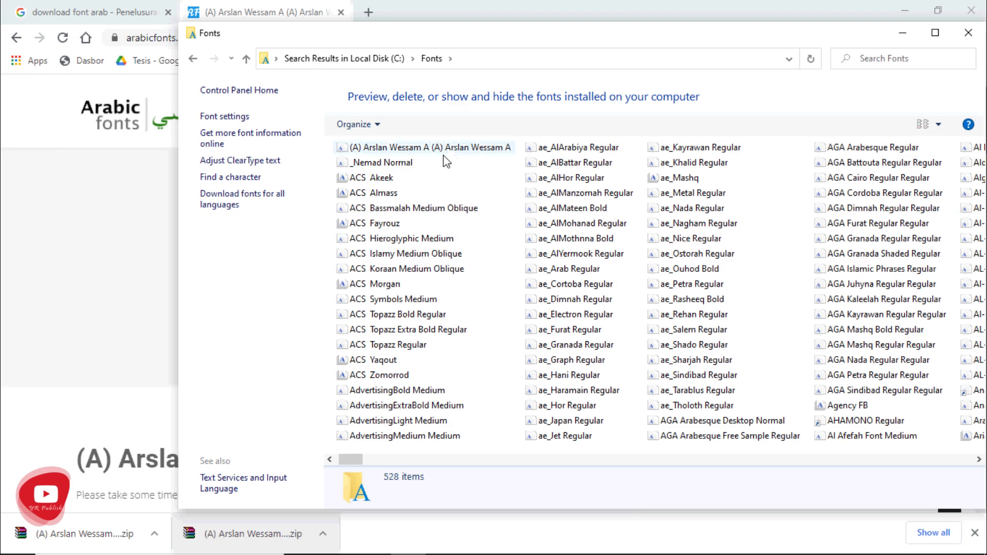
pyautogui.click(968, 33)
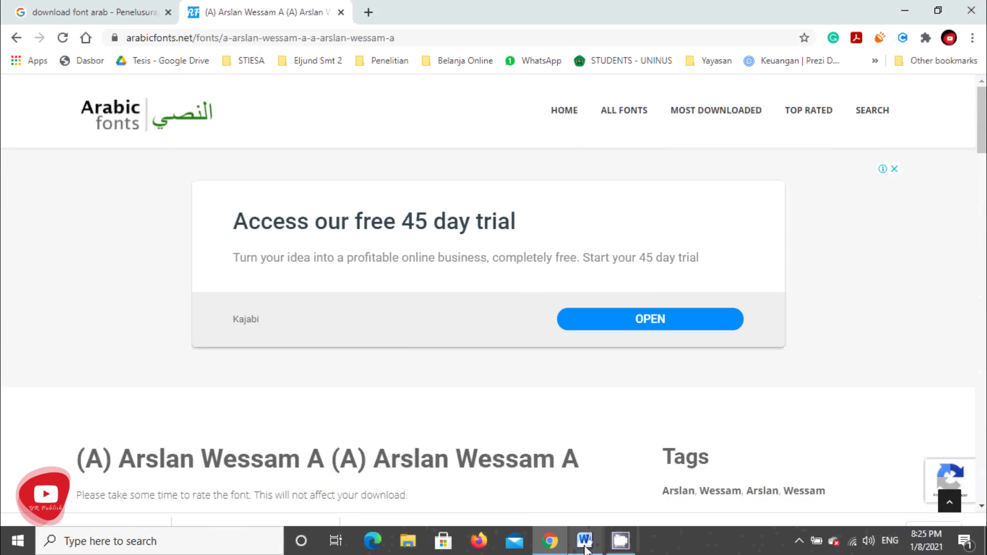
# Switch to Microsoft Word and set the selected Arabic word's font to (A) Arslan Wessam A.
pyautogui.click(585, 544)
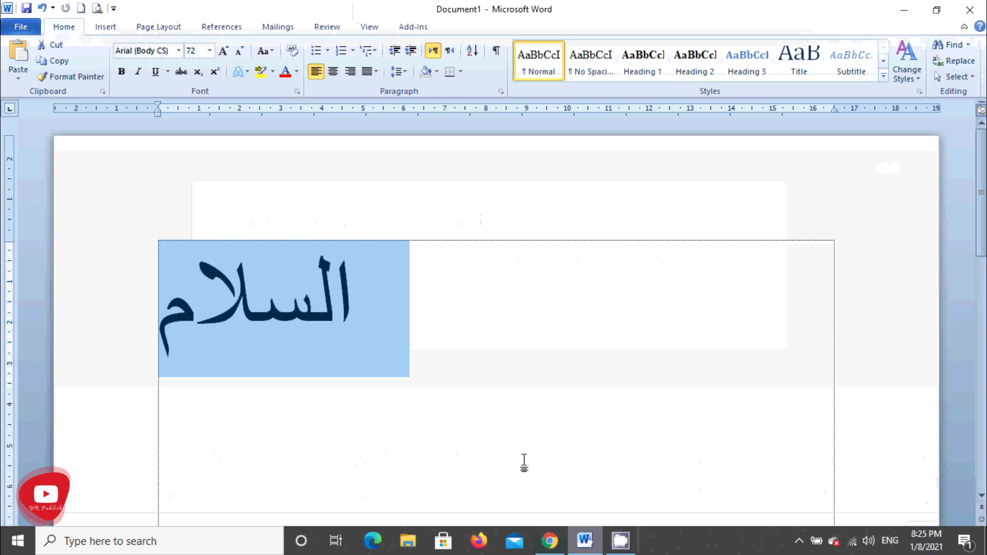
pyautogui.rightClick(331, 307)
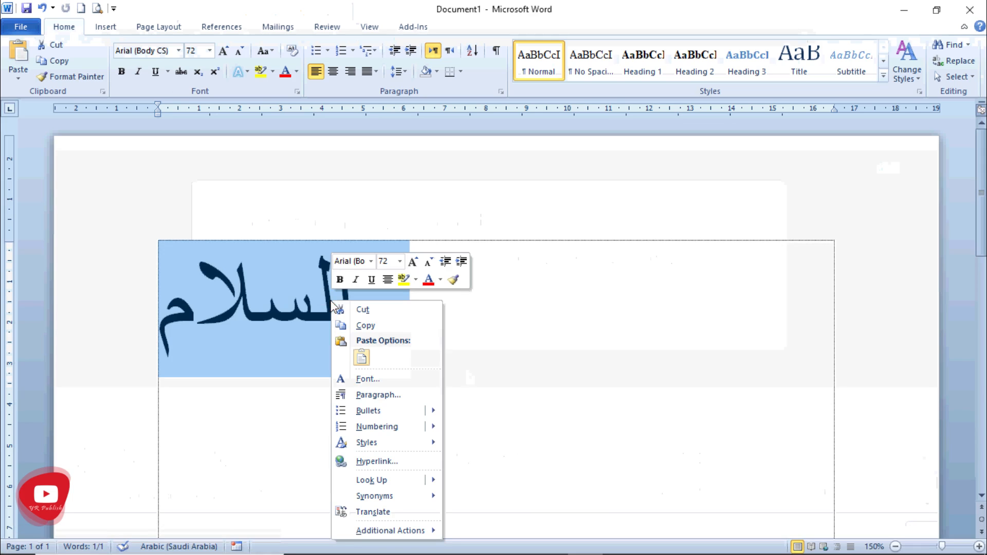
pyautogui.click(372, 261)
pyautogui.click(371, 261)
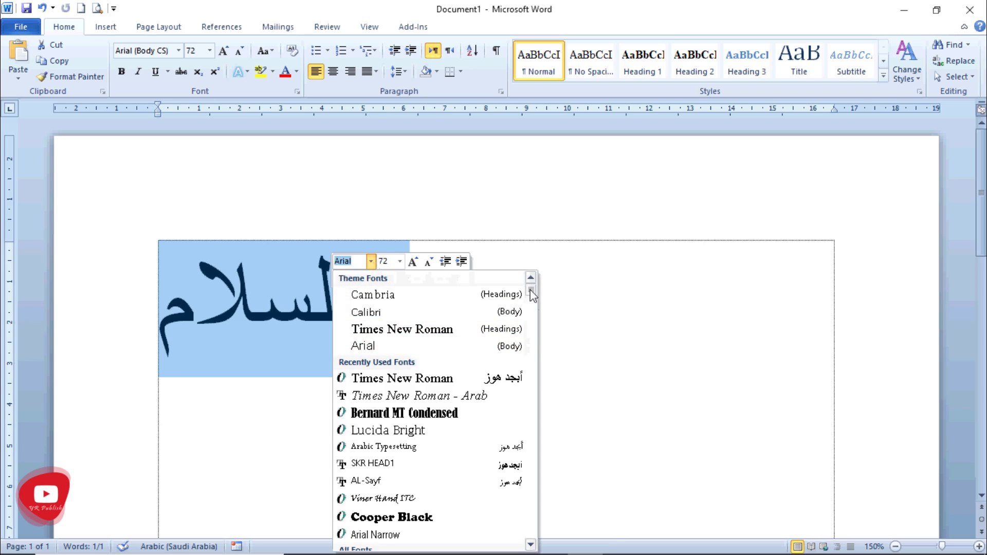
pyautogui.moveTo(532, 292); pyautogui.dragTo(534, 291)
pyautogui.scroll(-1, 466, 378)
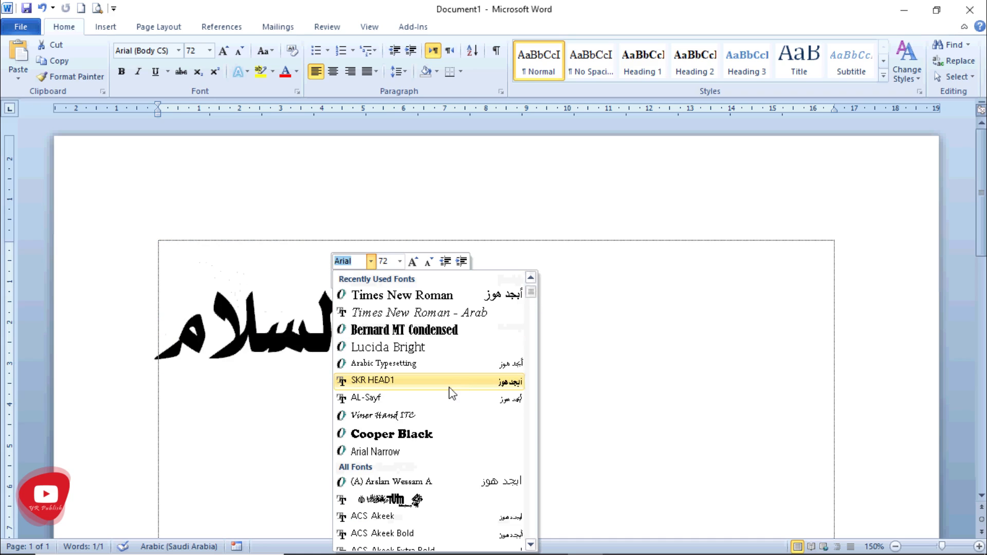
pyautogui.click(439, 477)
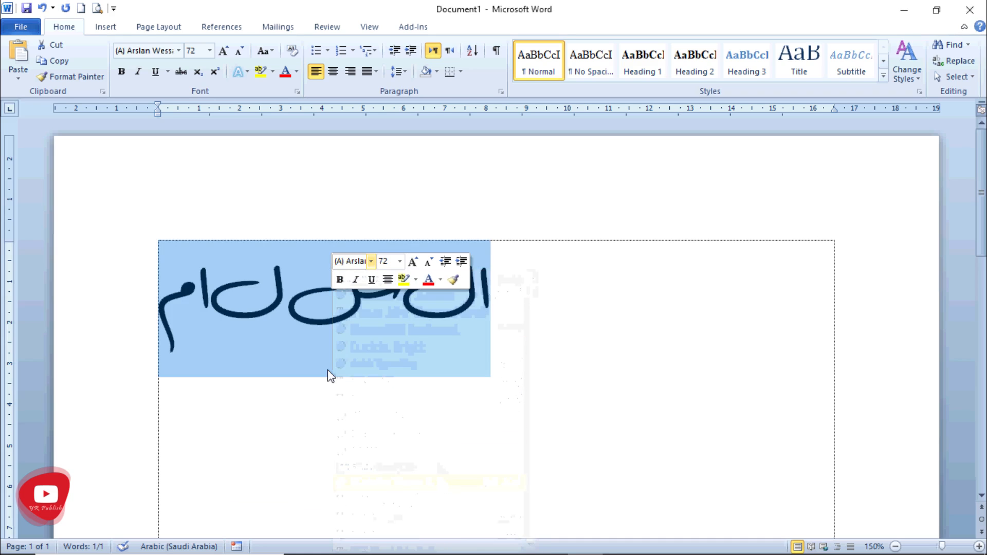
pyautogui.click(530, 267)
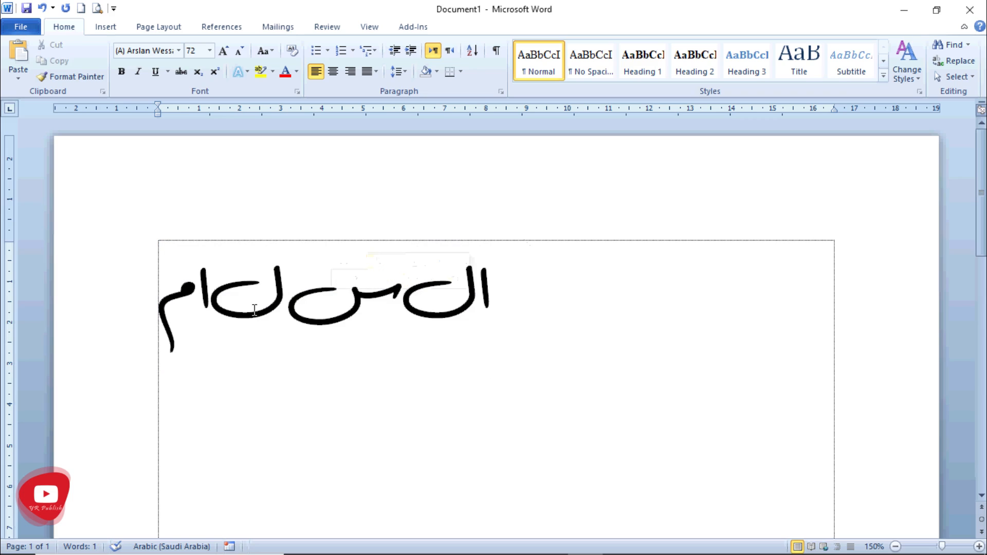
pyautogui.click(135, 320)
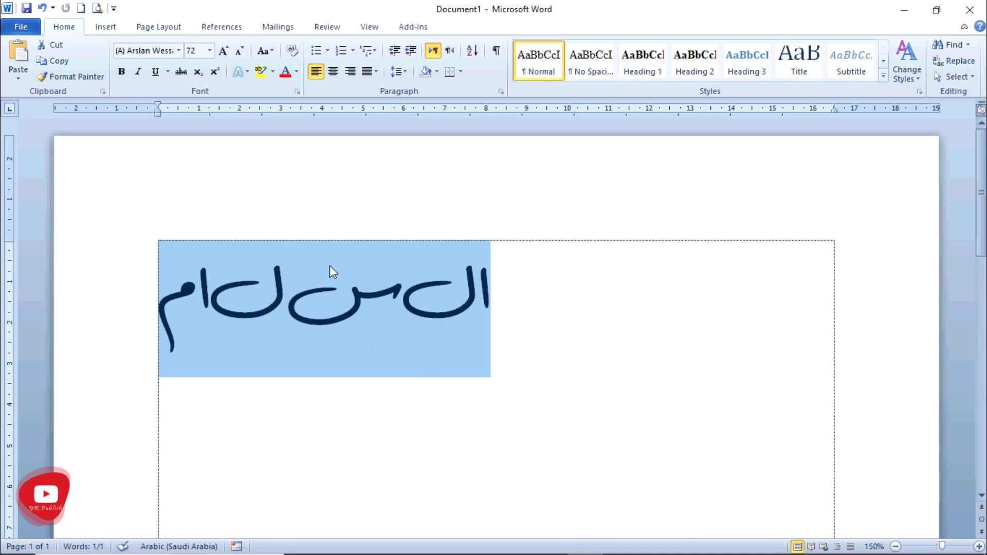
pyautogui.rightClick(347, 298)
pyautogui.click(240, 304)
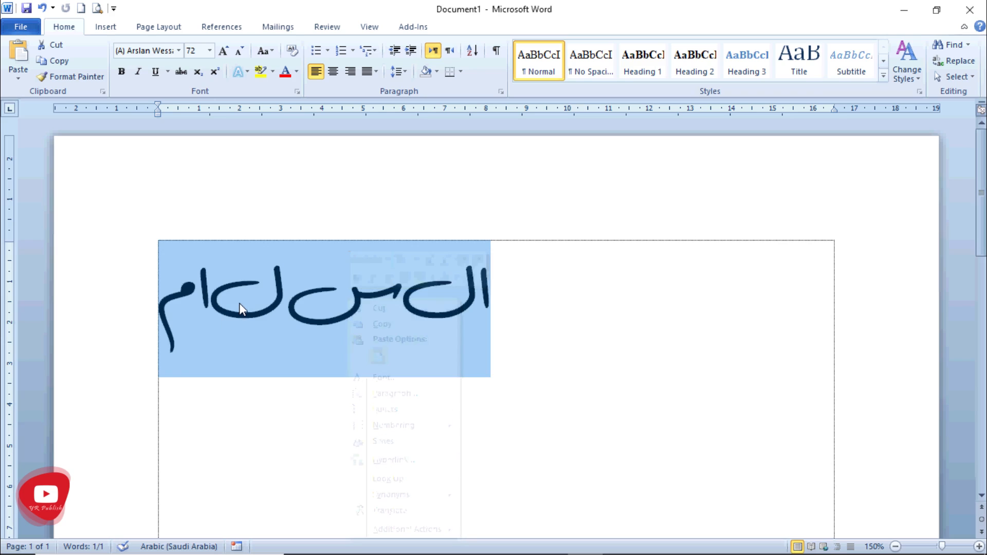
pyautogui.click(239, 304)
pyautogui.click(138, 313)
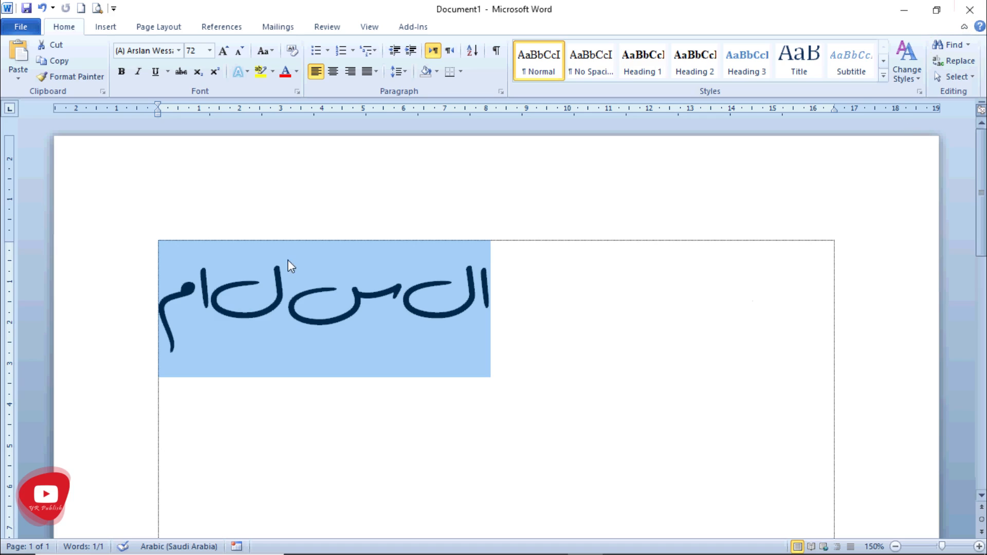
pyautogui.rightClick(286, 281)
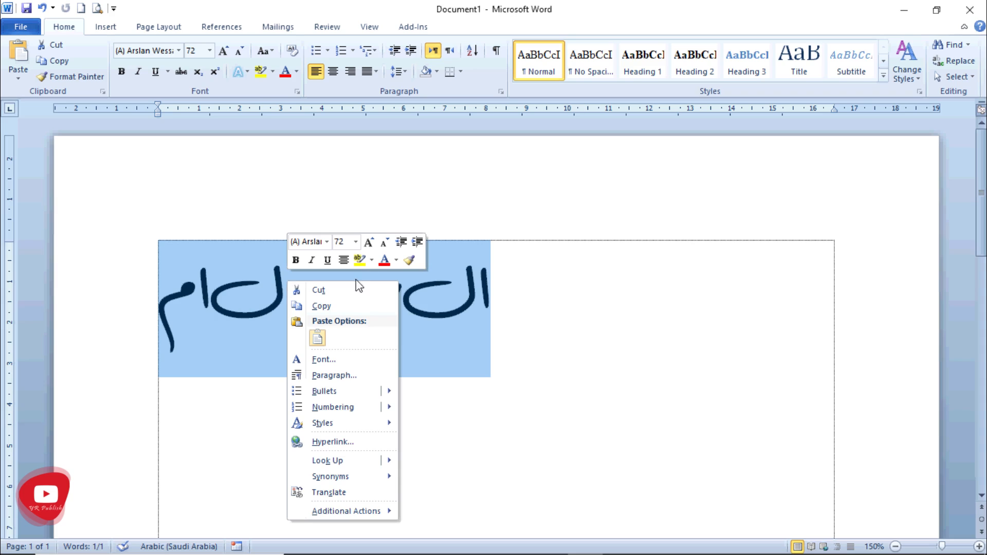
pyautogui.click(329, 247)
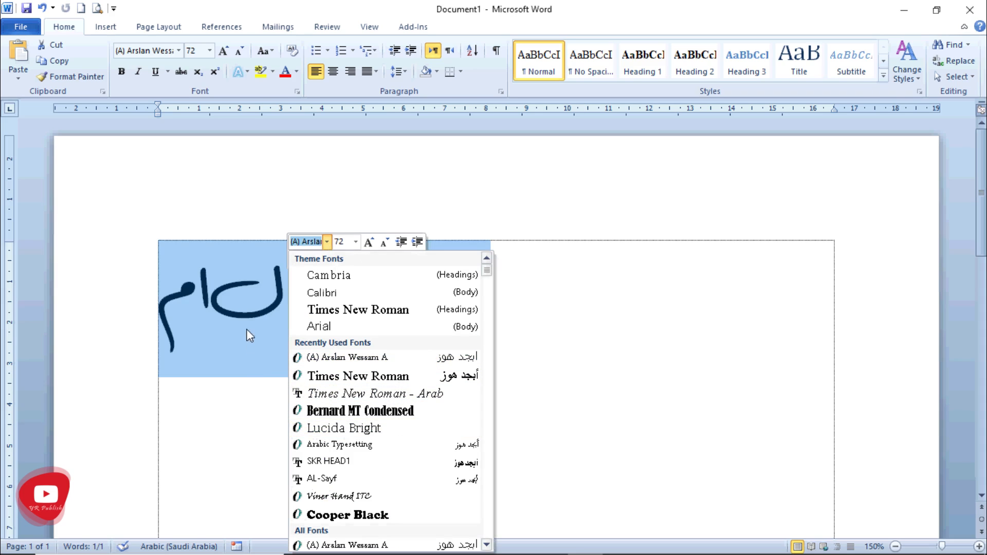
pyautogui.click(178, 312)
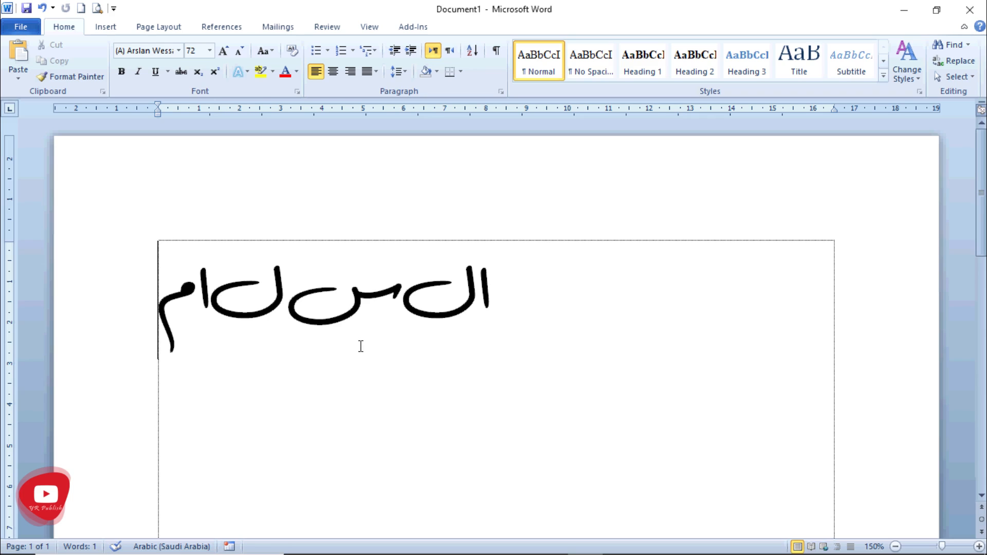
pyautogui.scroll(-5, 441, 397)
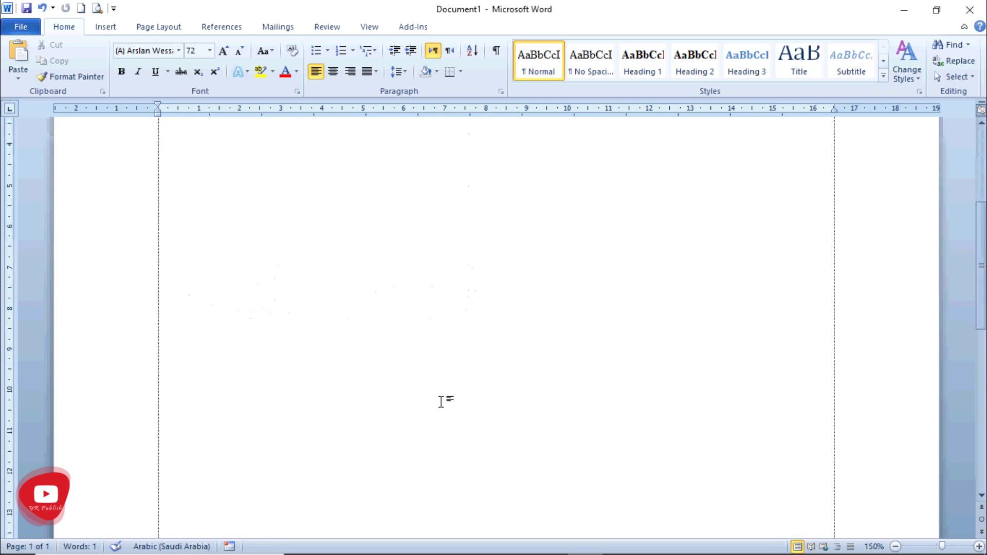
pyautogui.scroll(5, 442, 404)
# Select the Arabic word in the document and change its font to SKR HEAD1.
pyautogui.click(132, 319)
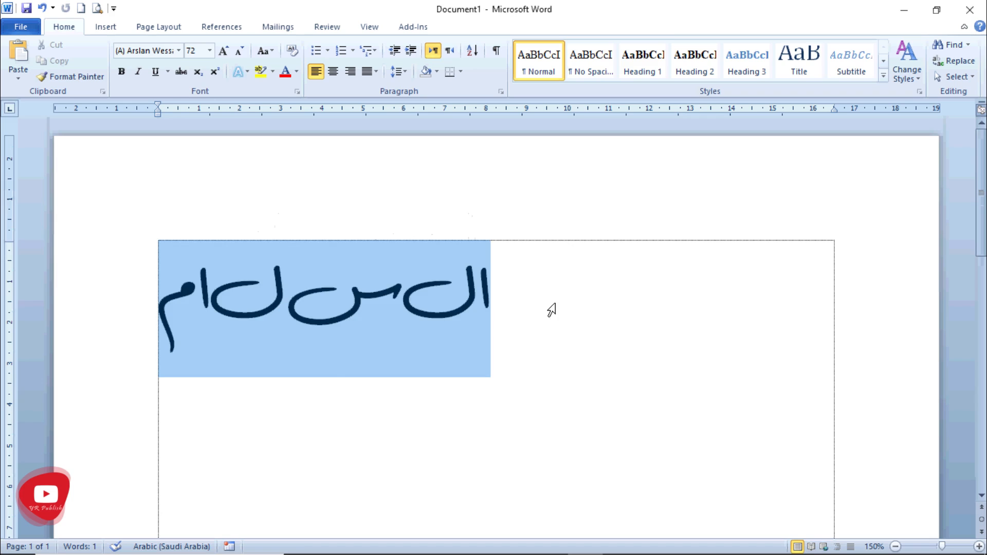
pyautogui.rightClick(332, 336)
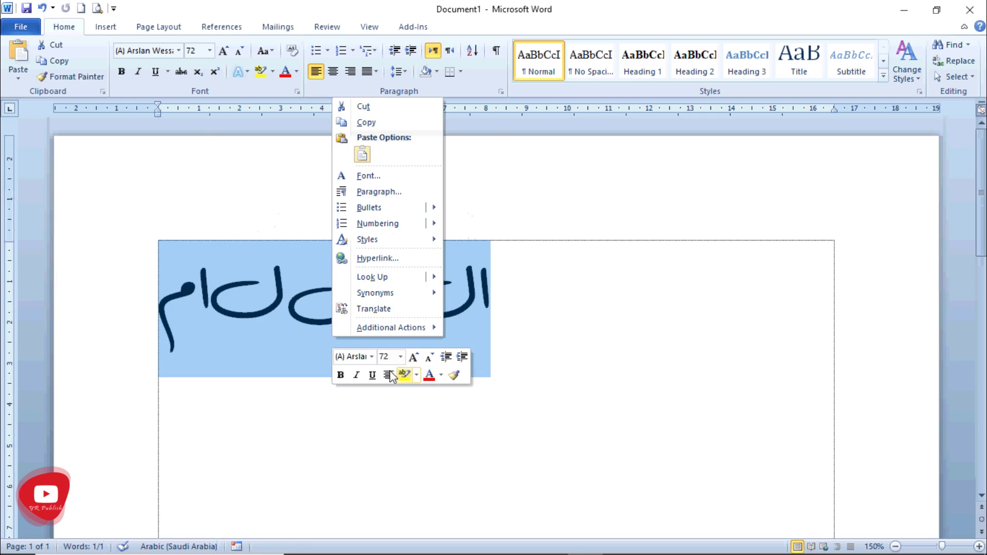
pyautogui.click(372, 356)
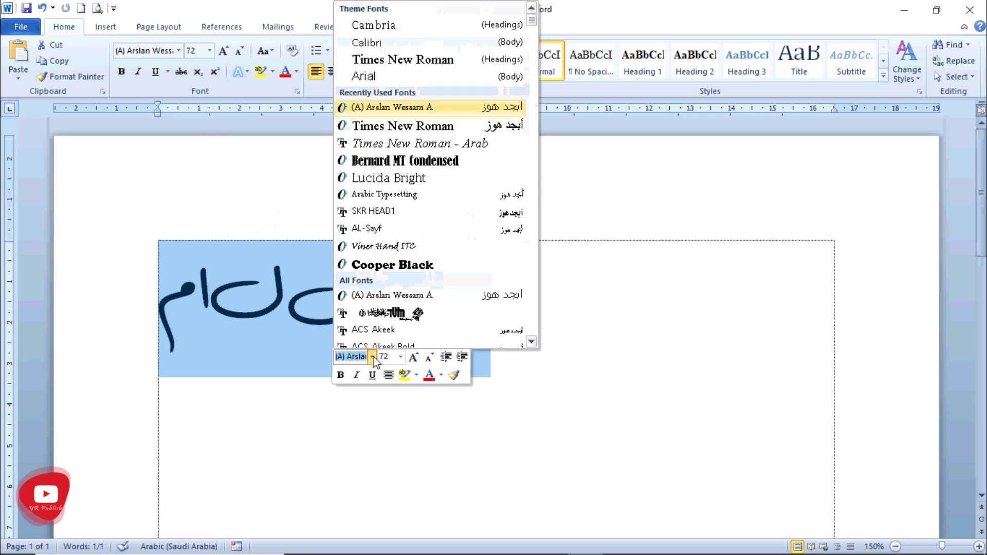
pyautogui.click(430, 216)
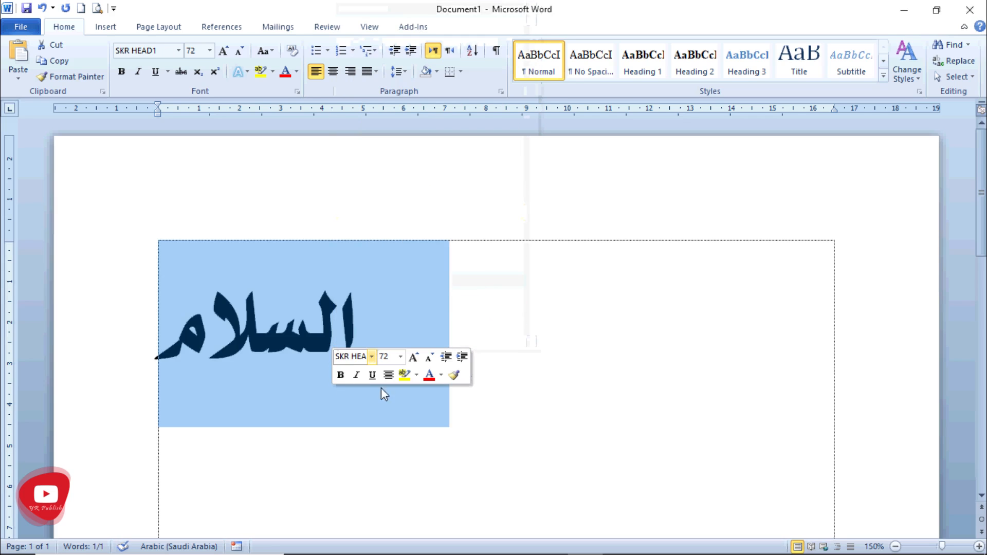
pyautogui.click(504, 287)
pyautogui.moveTo(398, 328); pyautogui.dragTo(397, 348)
pyautogui.scroll(-3, 434, 382)
pyautogui.scroll(3, 434, 383)
pyautogui.click(375, 312)
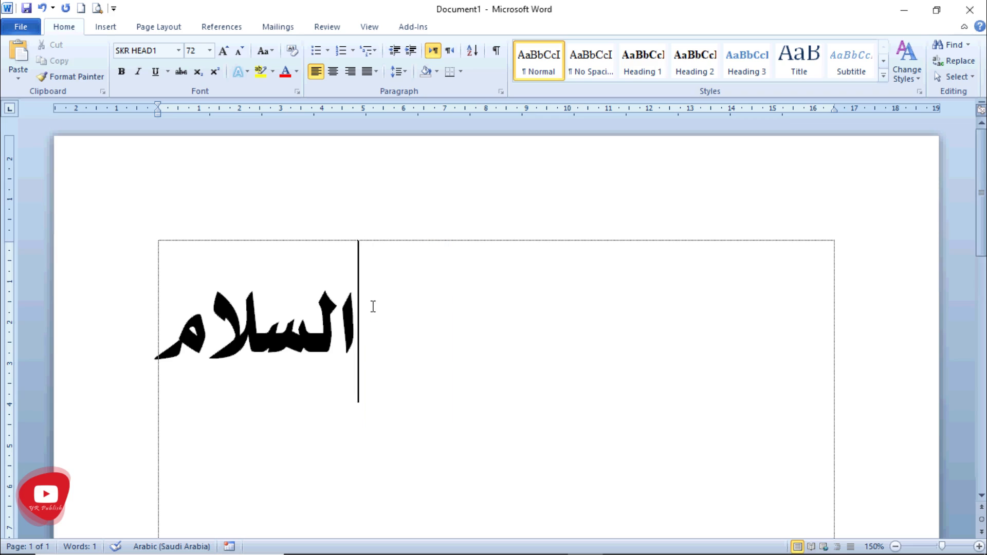
pyautogui.moveTo(158, 328); pyautogui.dragTo(347, 311)
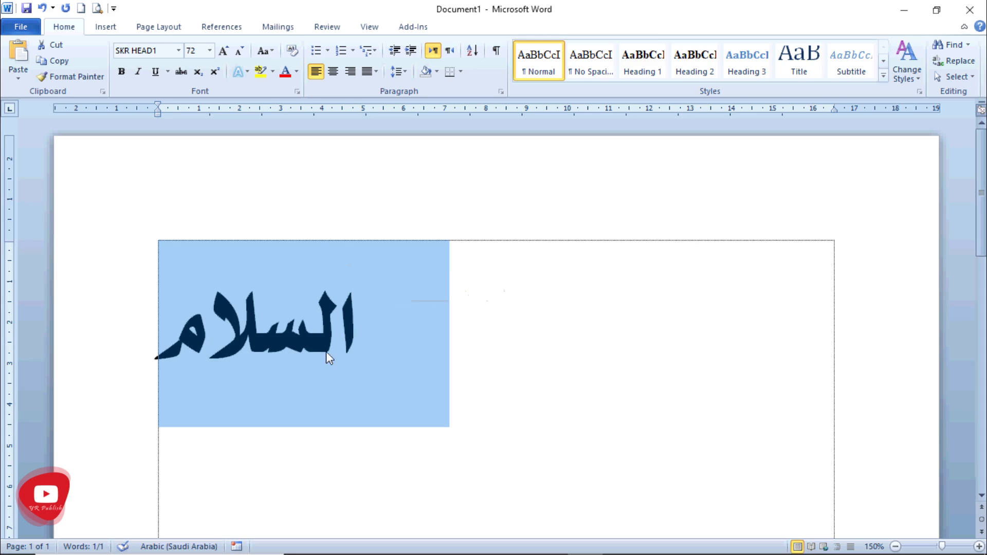
pyautogui.click(333, 311)
pyautogui.click(140, 345)
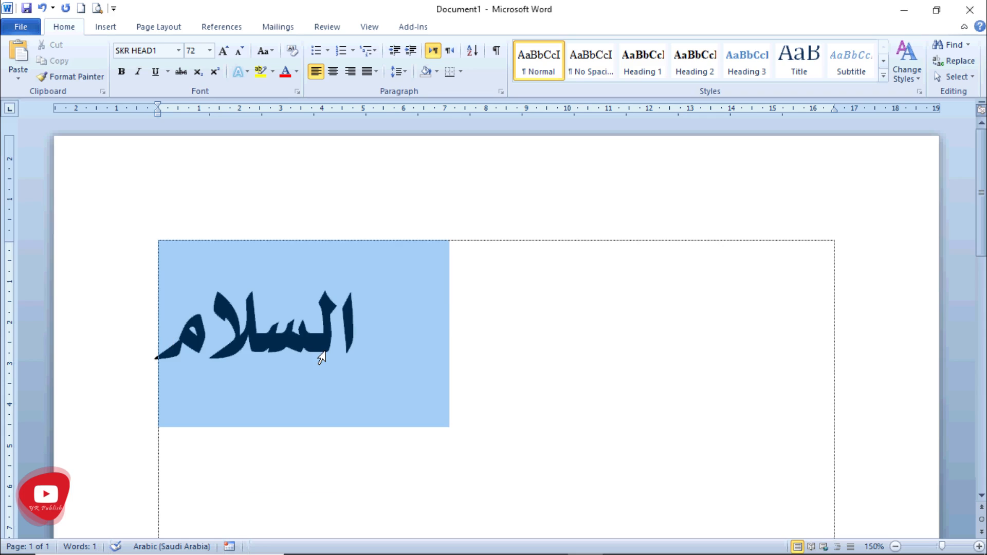
pyautogui.click(401, 380)
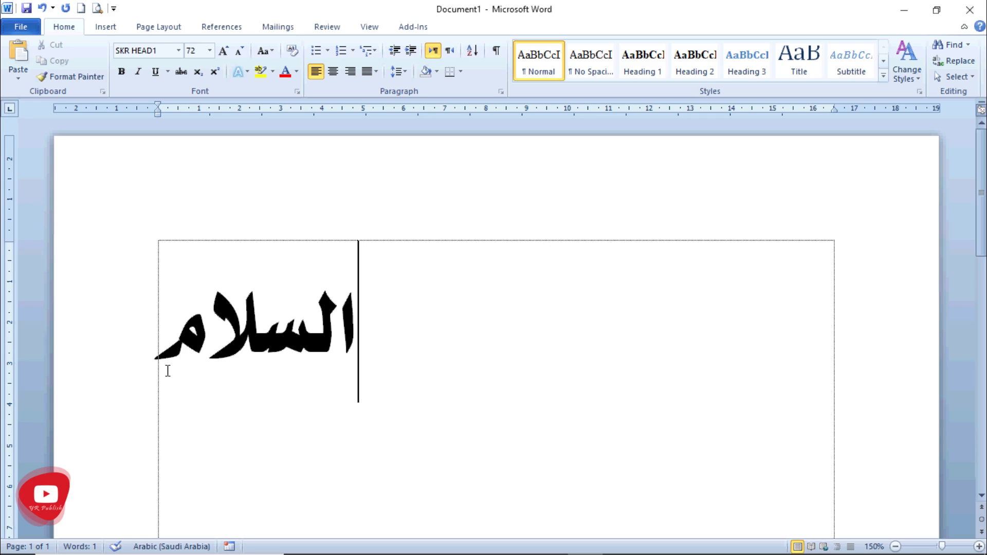
pyautogui.moveTo(156, 353); pyautogui.dragTo(388, 346)
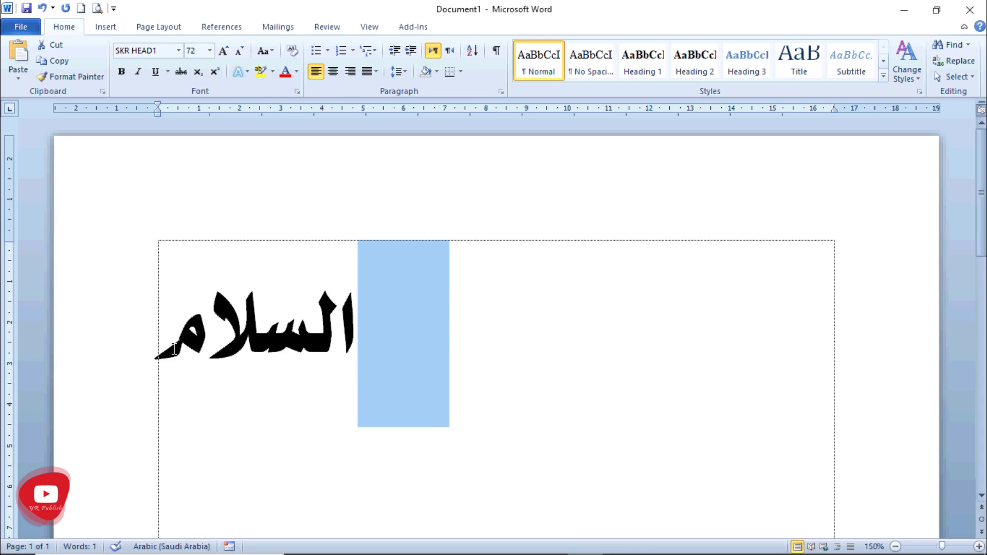
pyautogui.moveTo(162, 338); pyautogui.dragTo(430, 348)
pyautogui.moveTo(166, 331); pyautogui.dragTo(351, 332)
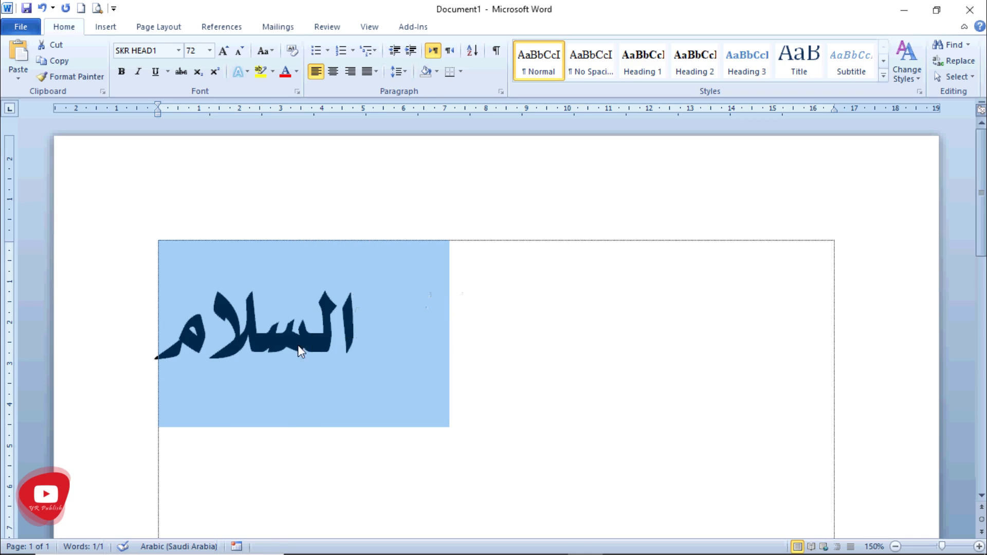
# Search Windows for "on scree" and open the On-Screen Keyboard app.
pyautogui.moveTo(153, 551)
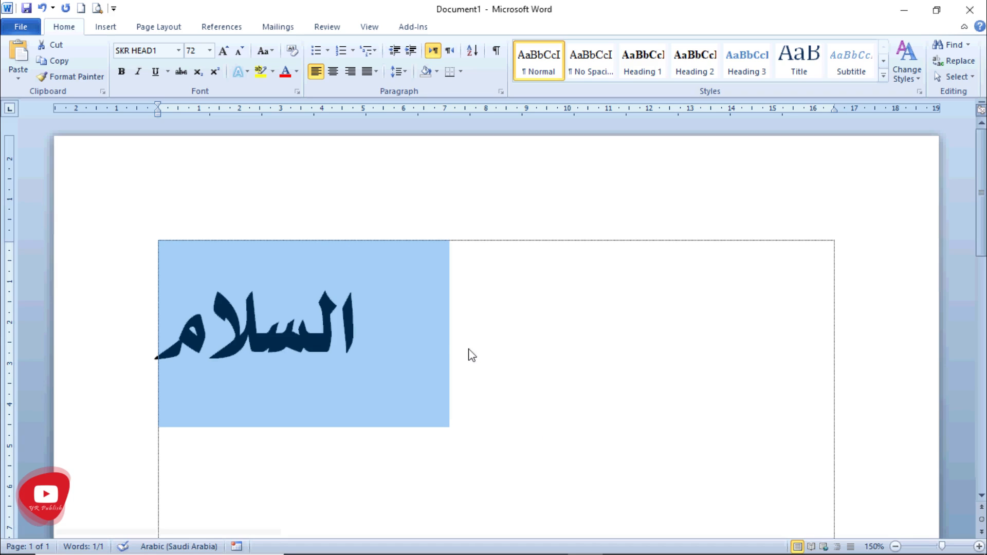
pyautogui.click(276, 468)
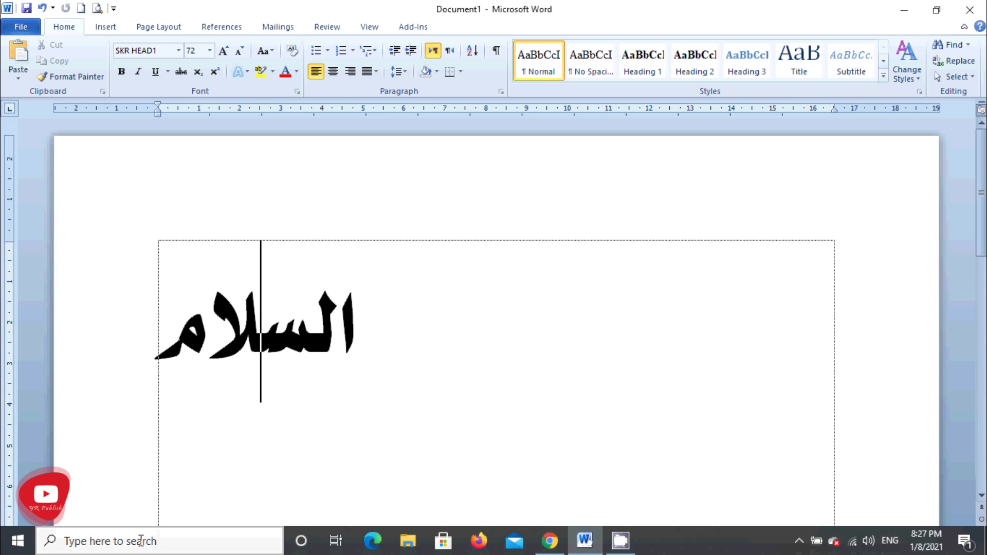
pyautogui.click(137, 548)
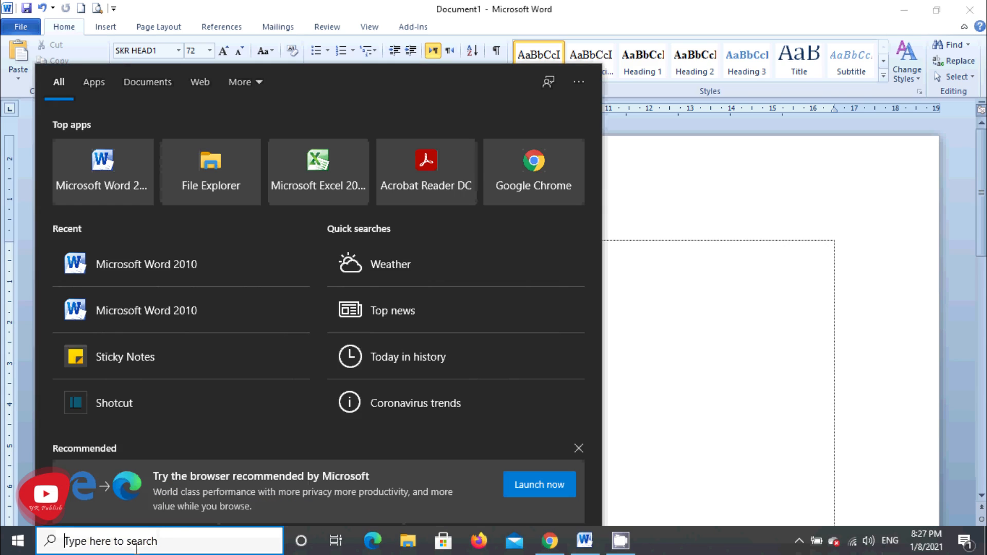
pyautogui.write('on scree')
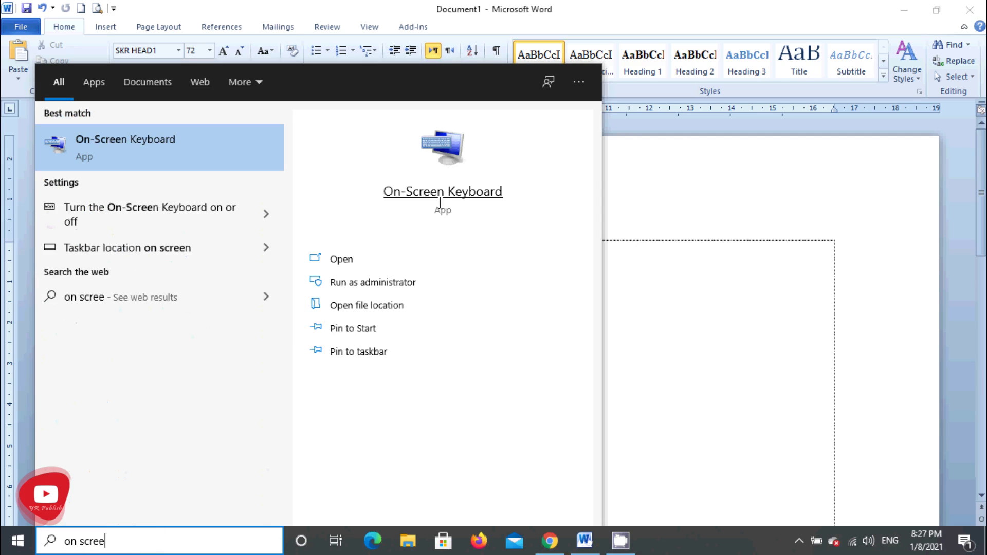
pyautogui.click(450, 193)
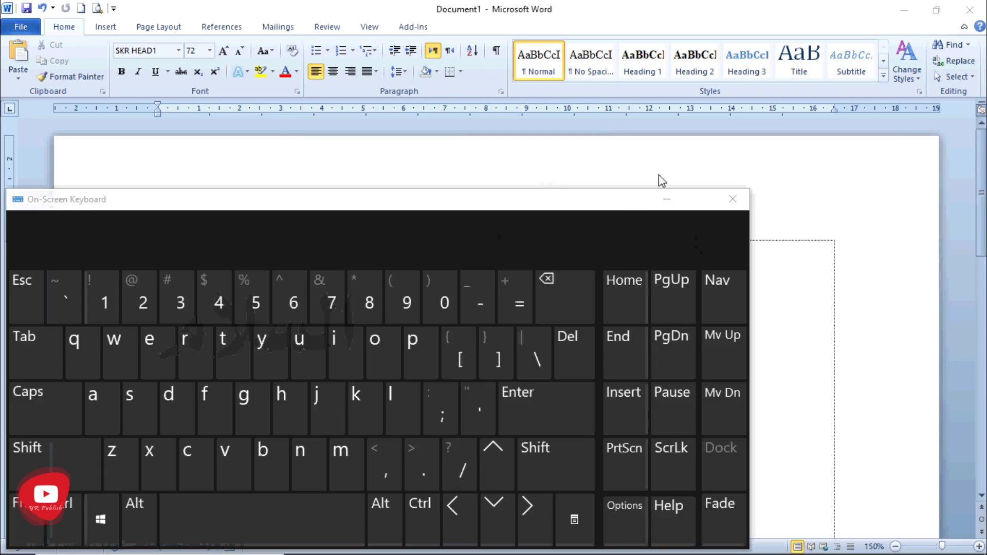
# Move the On-Screen Keyboard up over the ribbon and reduce its height to uncover the Arabic word in the document.
pyautogui.moveTo(616, 202); pyautogui.dragTo(773, 53)
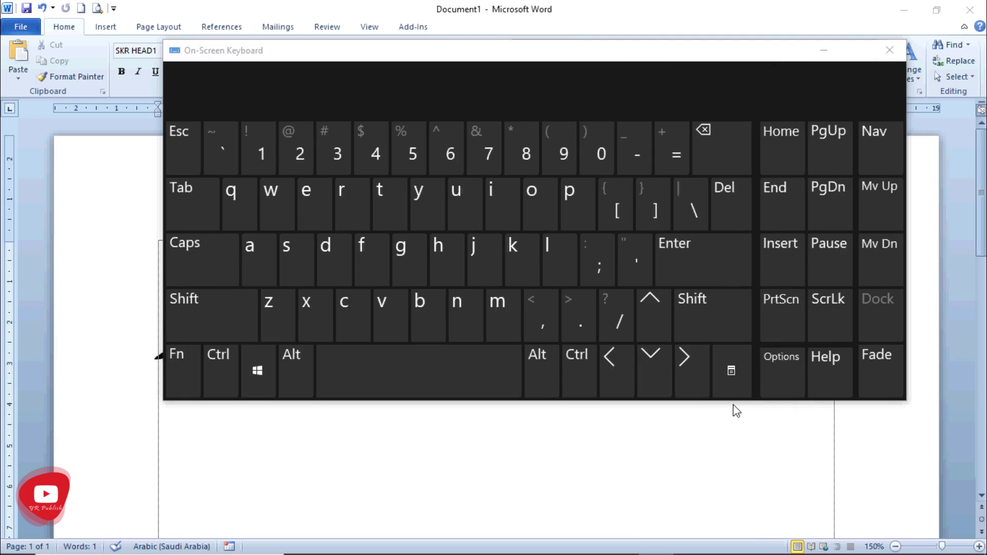
pyautogui.moveTo(732, 402); pyautogui.dragTo(686, 244)
pyautogui.moveTo(459, 54); pyautogui.dragTo(449, 43)
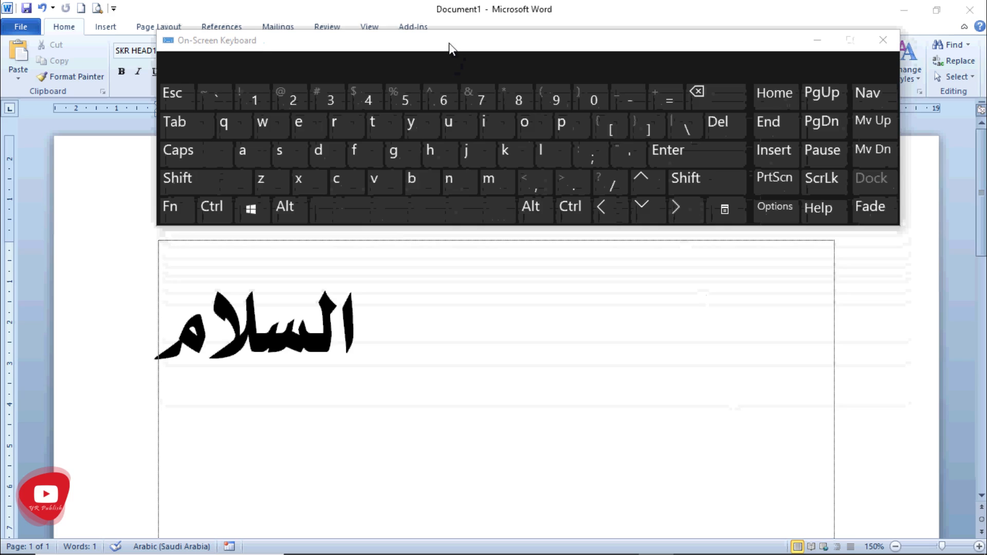
# Place the text cursor at the end of the Arabic word and switch the input language to Arabic (Saudi Arabia), Arabic (101) keyboard.
pyautogui.click(179, 340)
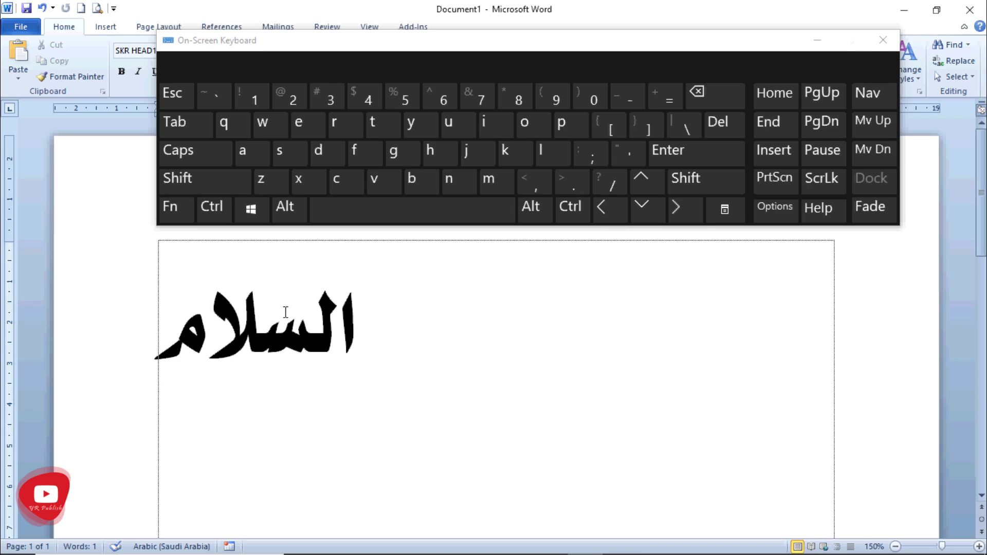
pyautogui.moveTo(869, 554)
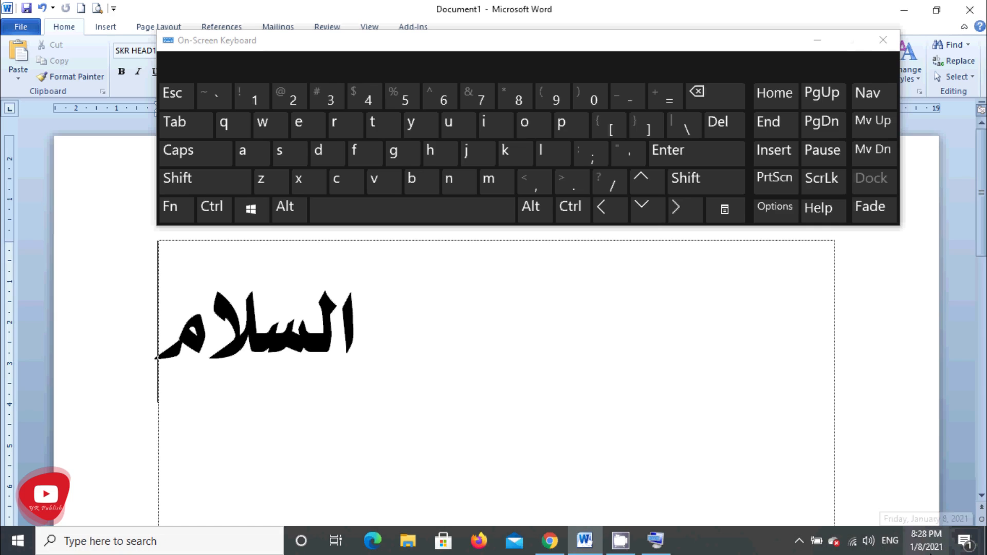
pyautogui.click(892, 542)
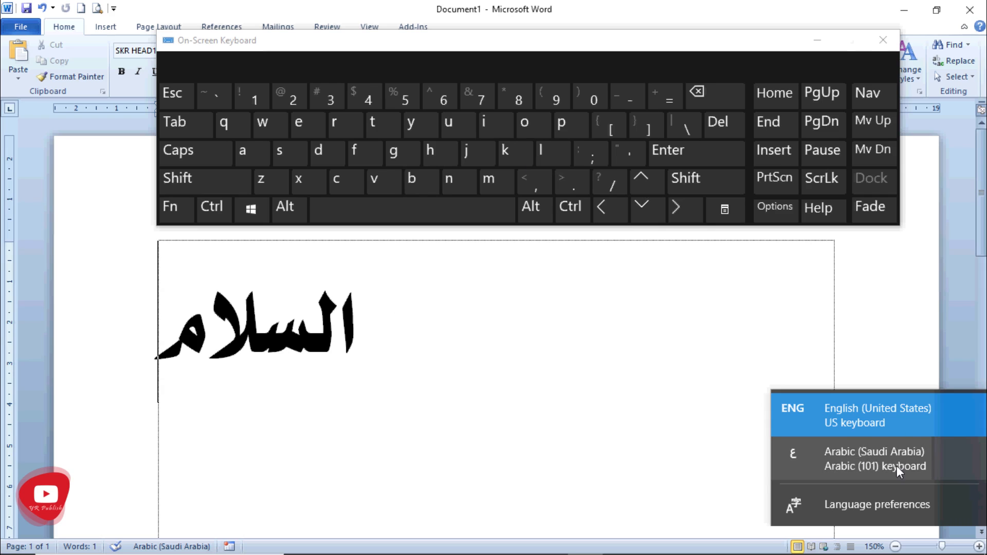
pyautogui.click(870, 461)
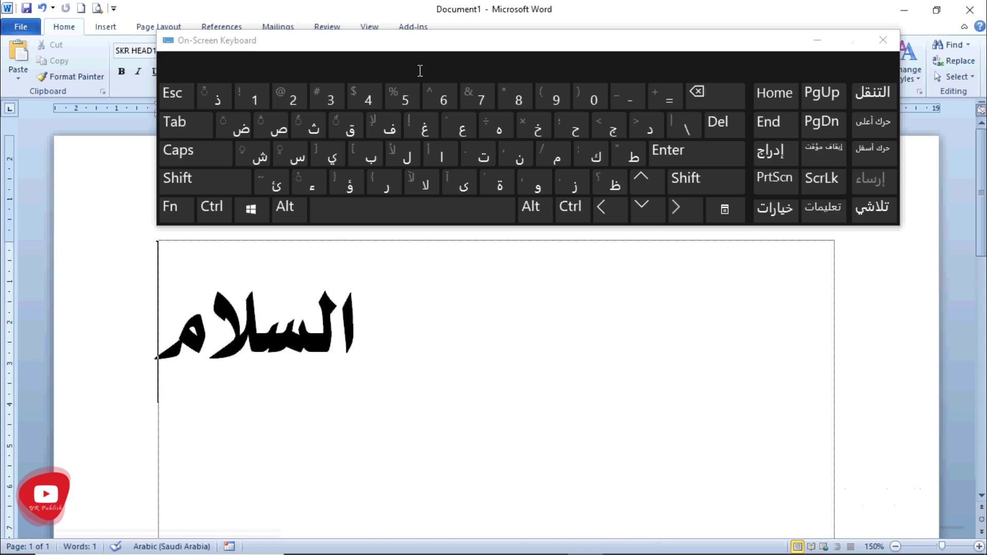
pyautogui.moveTo(464, 34); pyautogui.dragTo(489, 39)
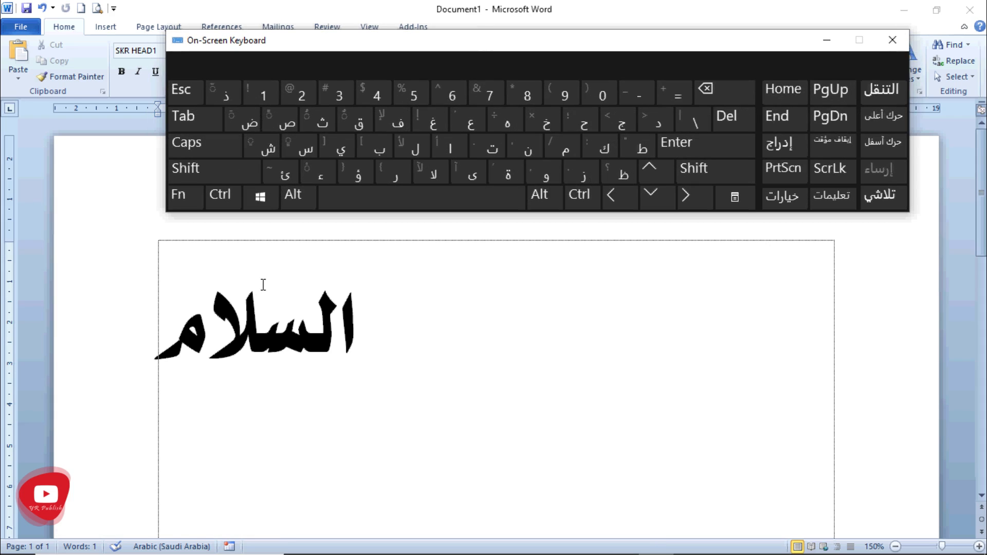
# Add a space and the word عليكم after السلام using the On-Screen Keyboard.
pyautogui.click(178, 331)
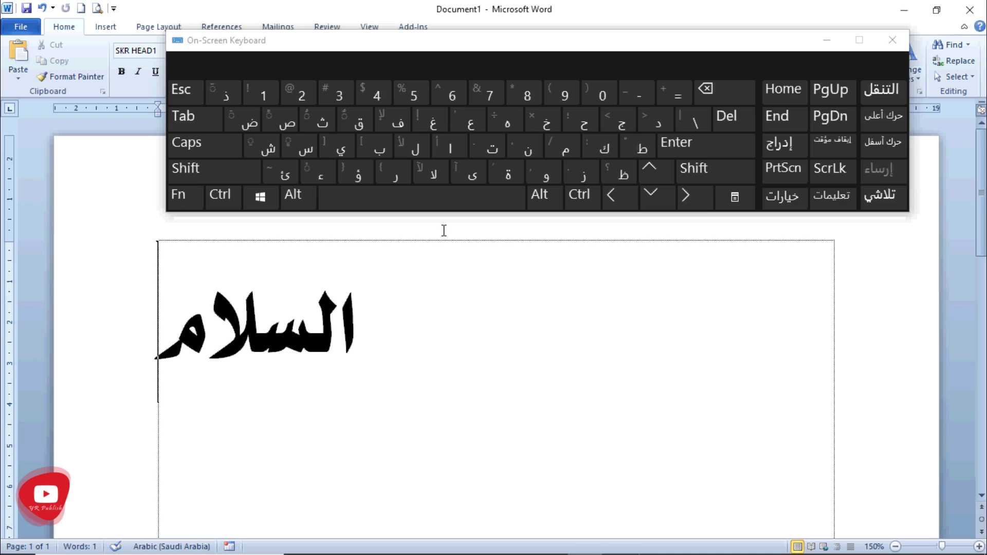
pyautogui.click(452, 198)
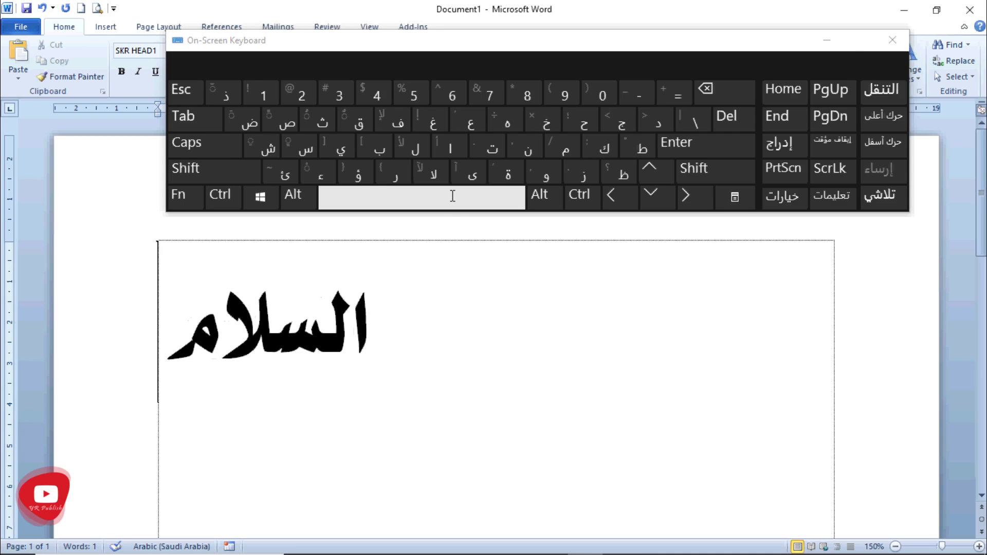
pyautogui.click(468, 122)
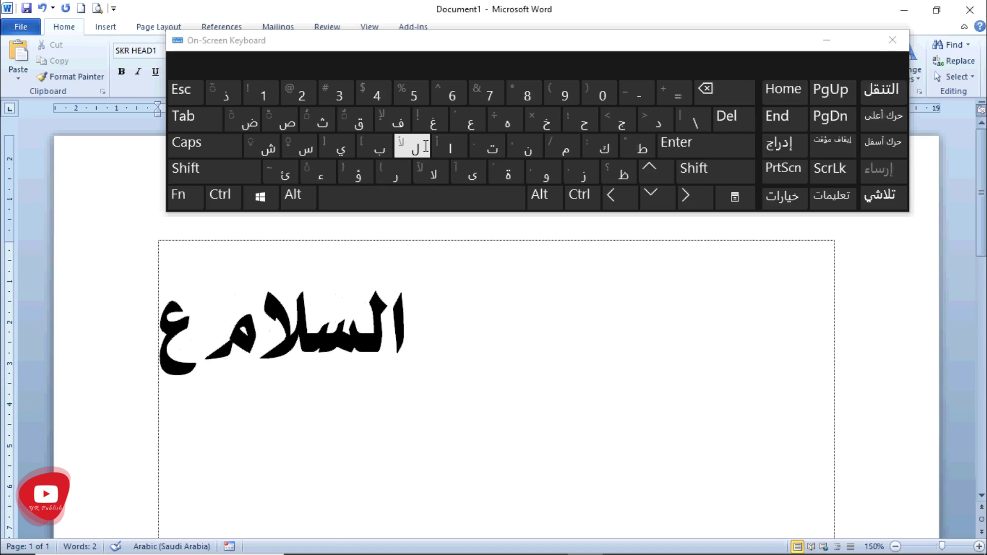
pyautogui.click(426, 146)
pyautogui.click(340, 147)
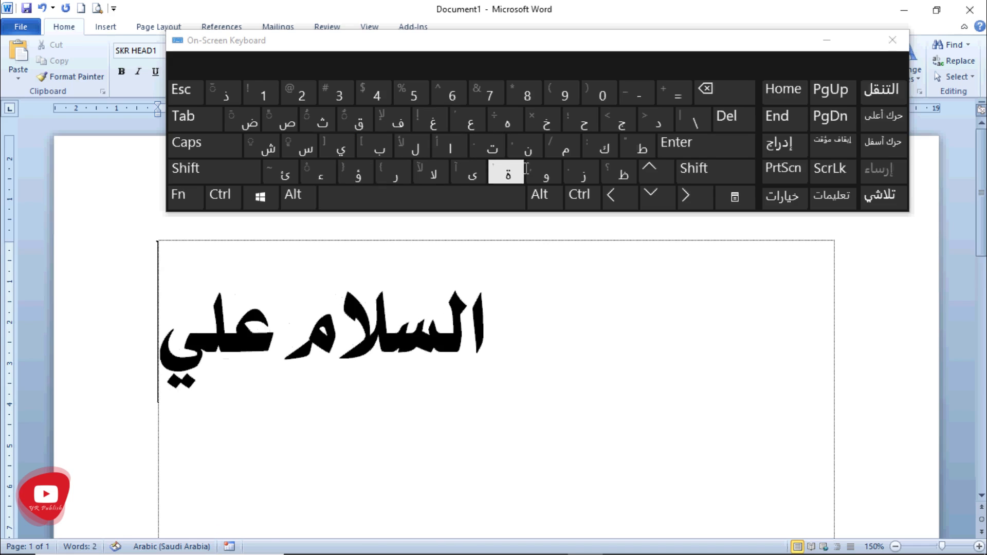
pyautogui.click(602, 147)
pyautogui.click(566, 148)
# Continue the greeting with a space and the word ورحمة using the On-Screen Keyboard.
pyautogui.click(445, 191)
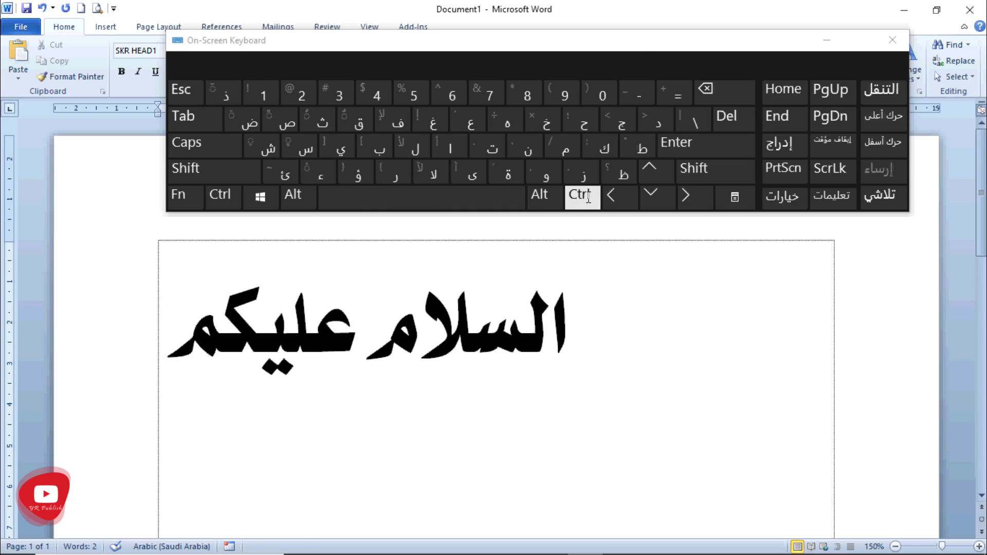
pyautogui.click(545, 175)
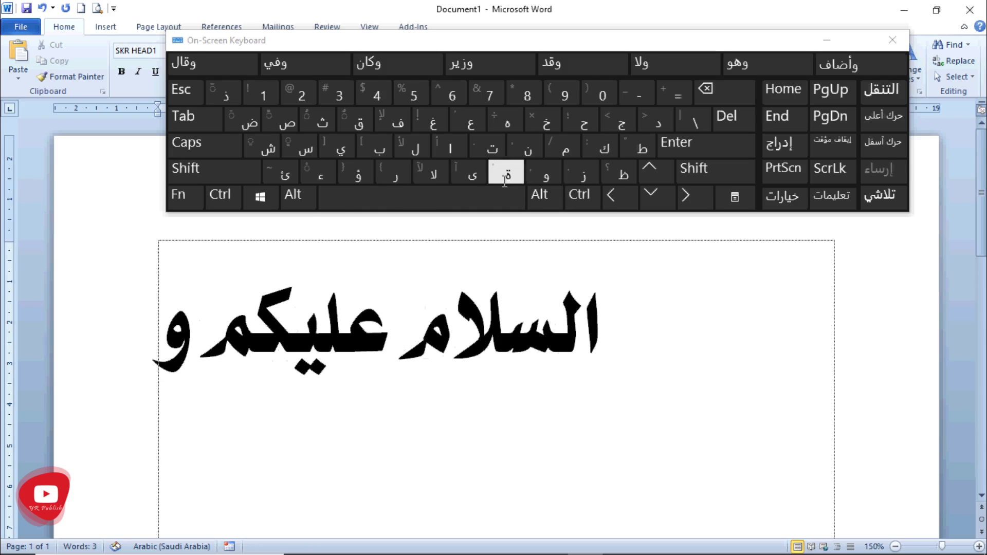
pyautogui.click(395, 175)
pyautogui.click(587, 116)
pyautogui.click(564, 147)
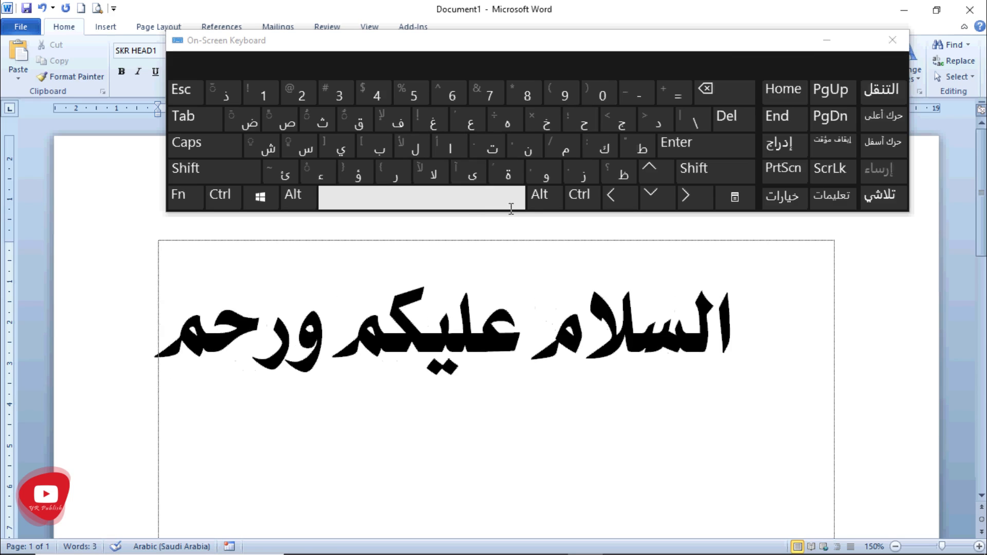
pyautogui.click(508, 175)
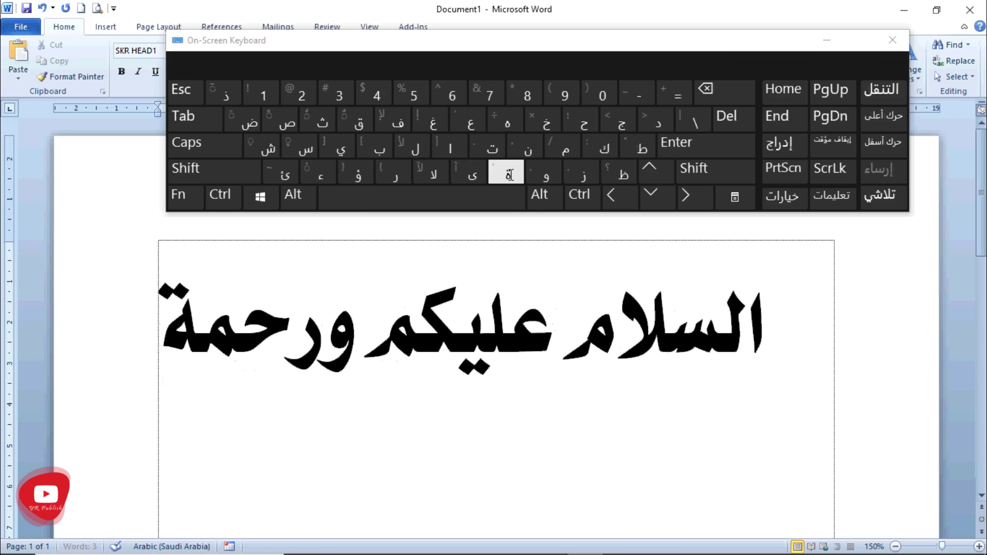
# Continue the greeting with a space, the word الله and a trailing space using the On-Screen Keyboard.
pyautogui.click(437, 194)
pyautogui.click(450, 146)
pyautogui.click(415, 148)
pyautogui.click(415, 148)
pyautogui.click(506, 121)
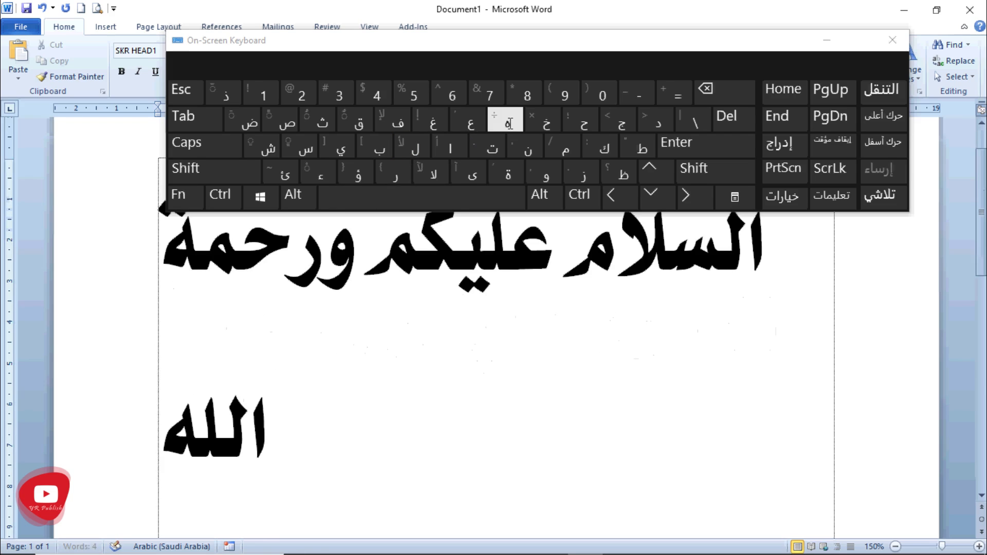
pyautogui.click(454, 198)
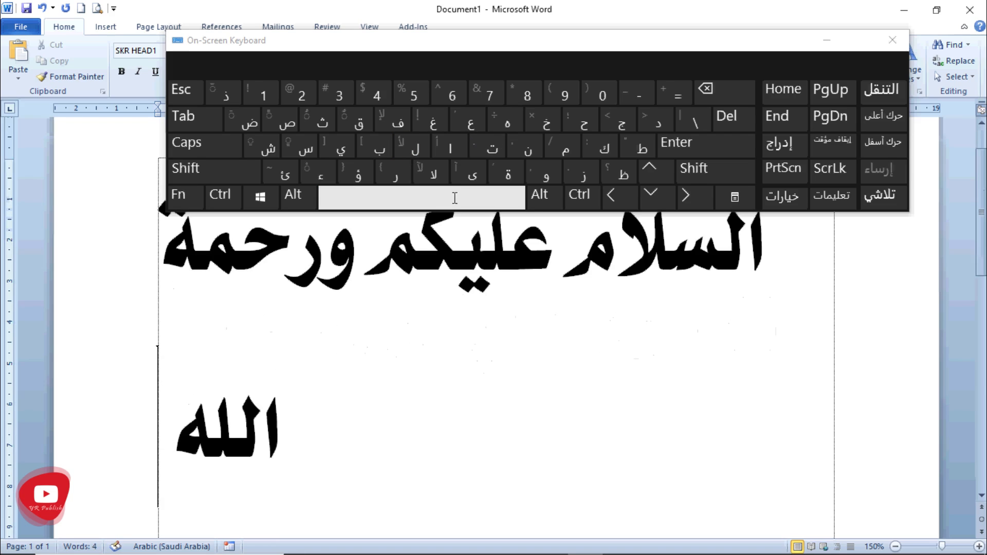
# Examine the Arabic letters on the On-Screen Keyboard, including the characters available with Shift.
pyautogui.moveTo(648, 42); pyautogui.dragTo(654, 21)
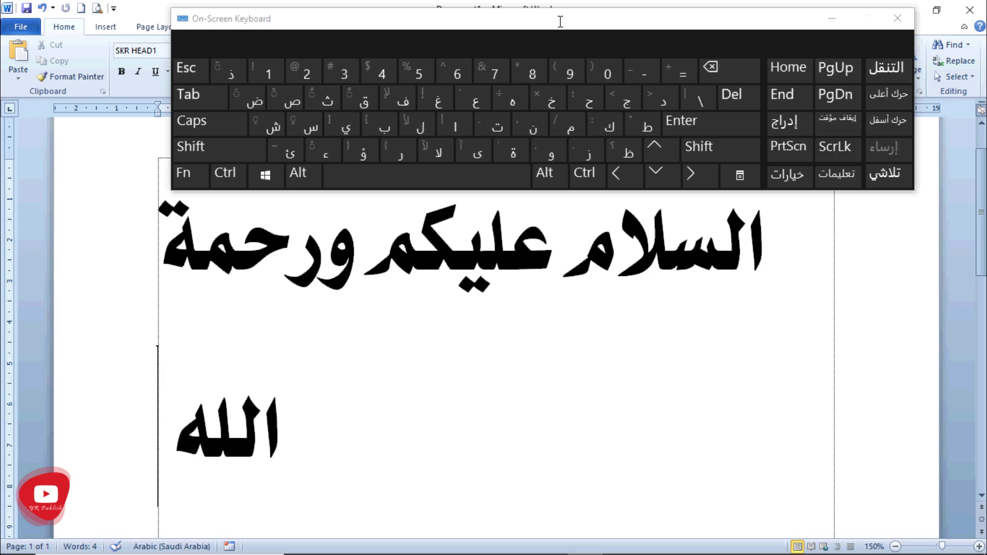
pyautogui.moveTo(560, 21); pyautogui.dragTo(574, 23)
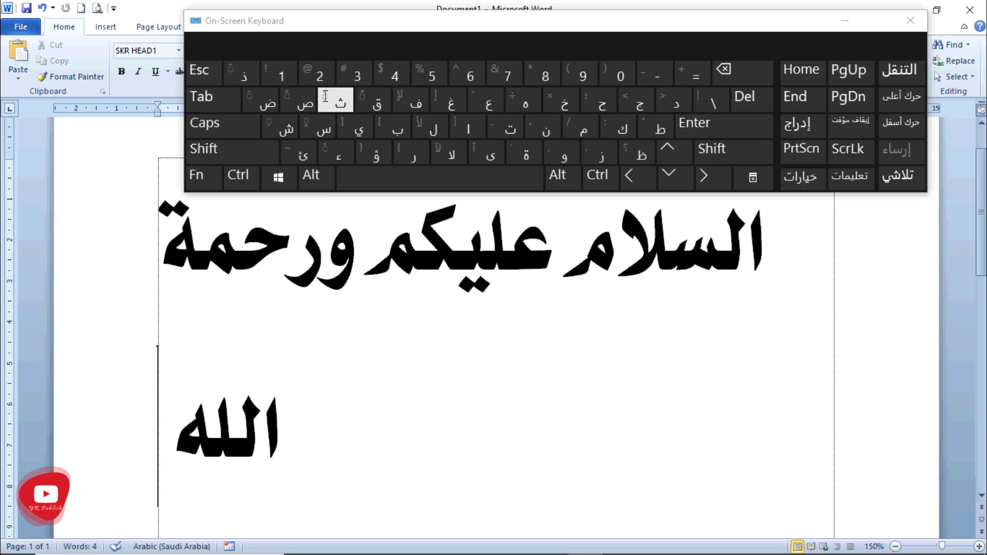
pyautogui.moveTo(527, 23); pyautogui.dragTo(487, 19)
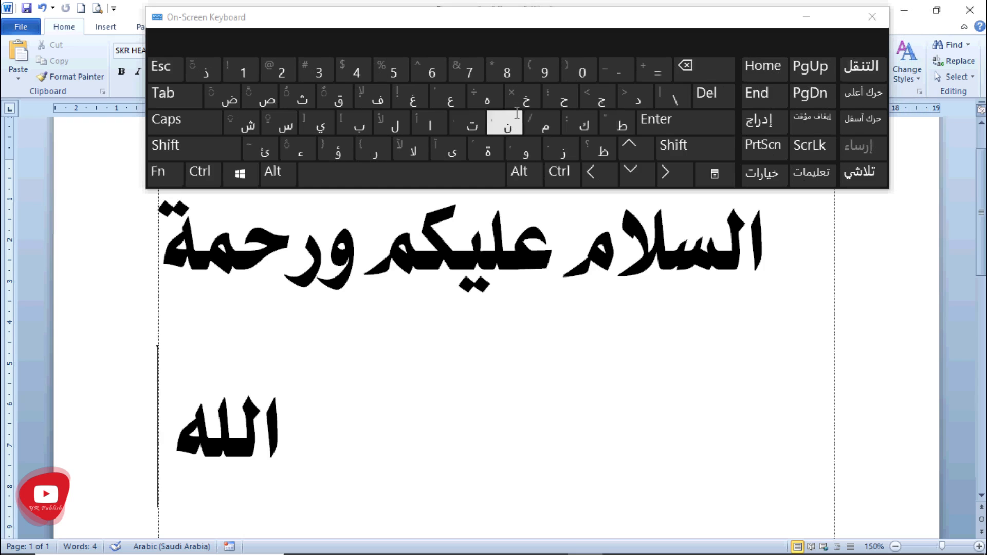
pyautogui.moveTo(513, 22); pyautogui.dragTo(536, 27)
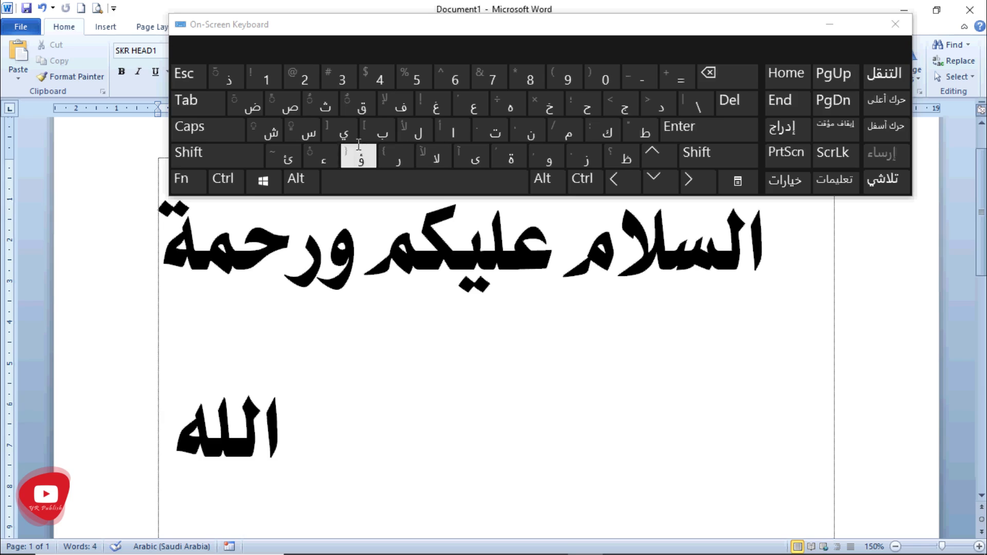
pyautogui.click(222, 155)
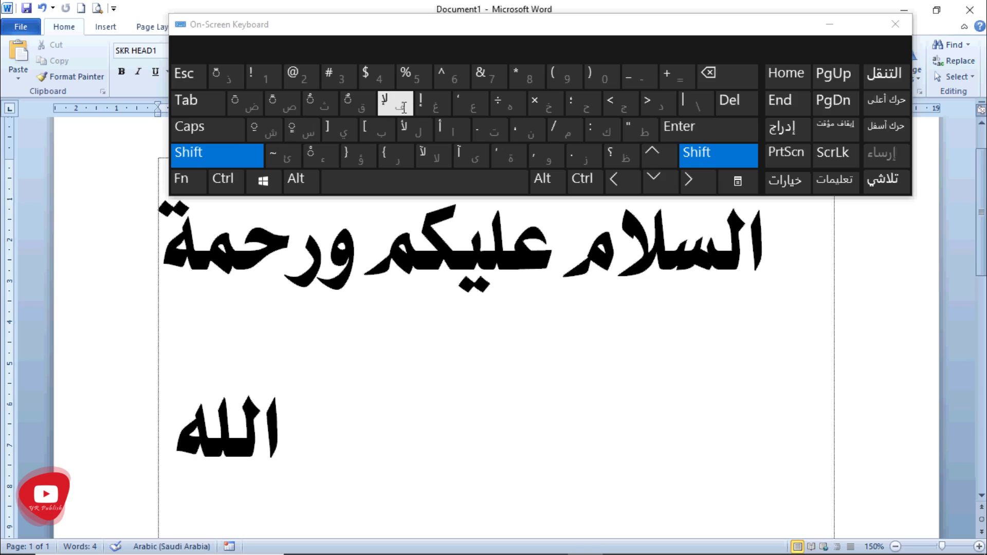
pyautogui.click(237, 156)
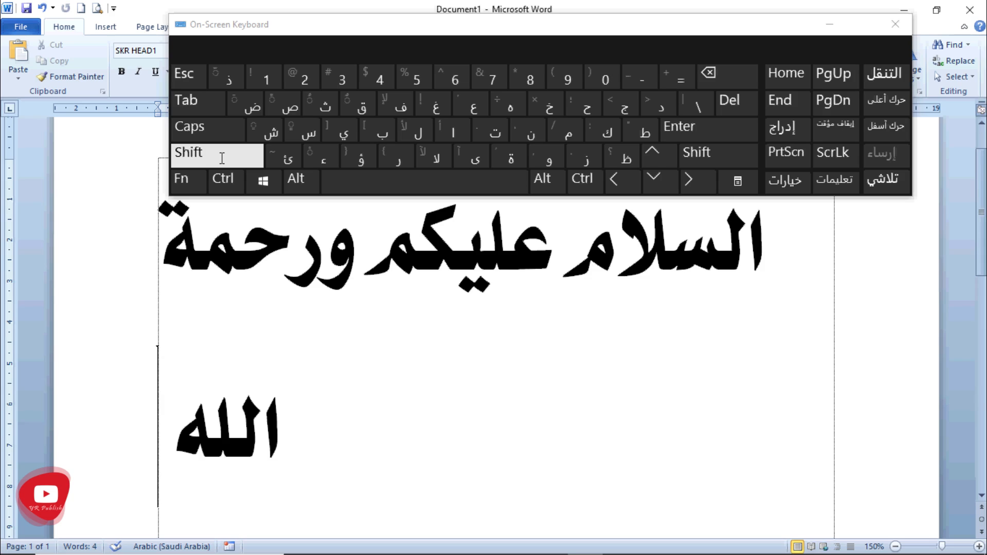
pyautogui.moveTo(513, 20); pyautogui.dragTo(468, 64)
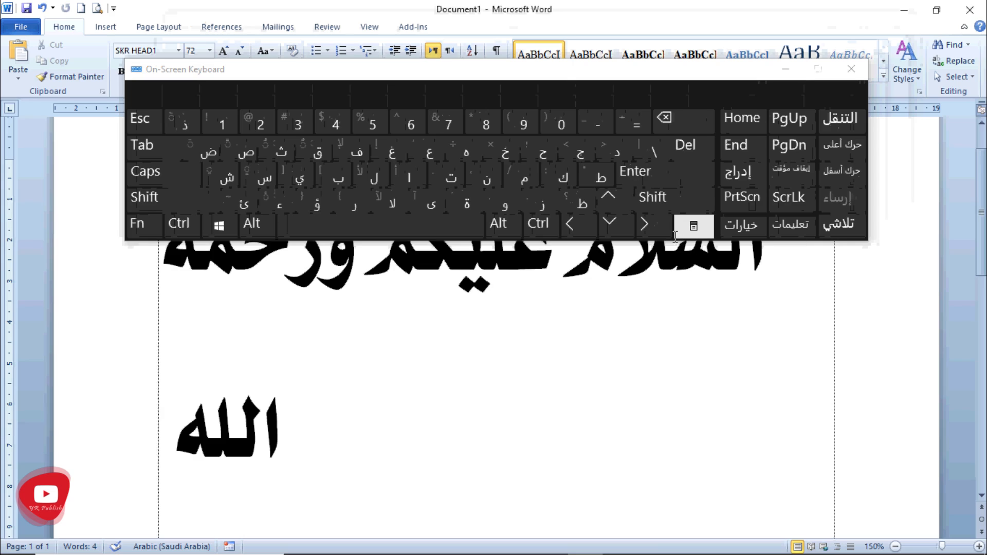
pyautogui.moveTo(470, 73); pyautogui.dragTo(488, 47)
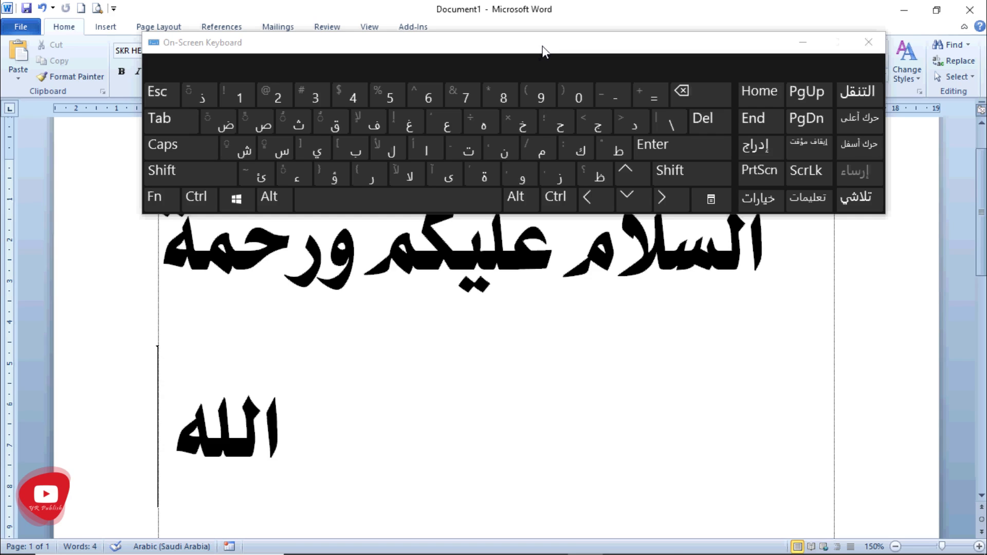
pyautogui.moveTo(550, 52); pyautogui.dragTo(452, 57)
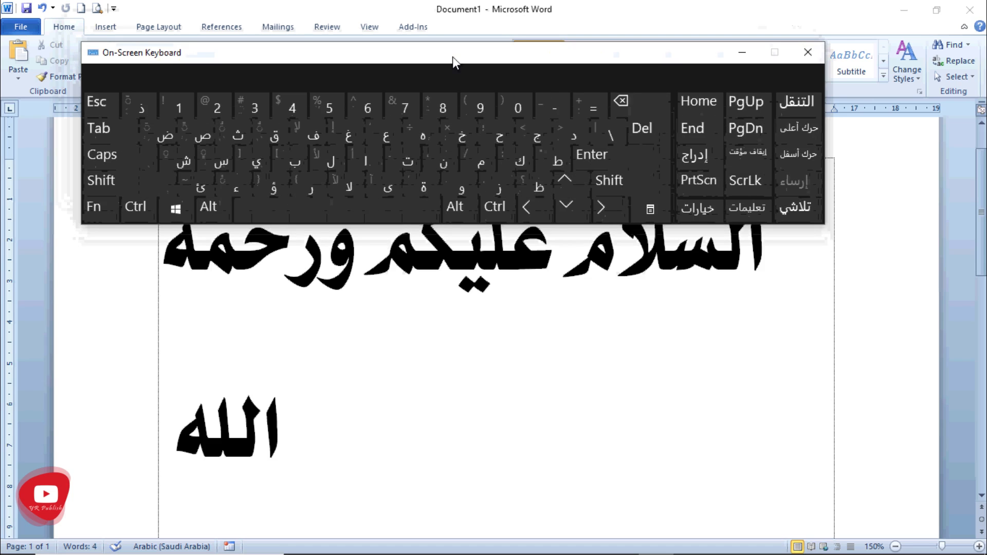
pyautogui.moveTo(453, 56); pyautogui.dragTo(430, 131)
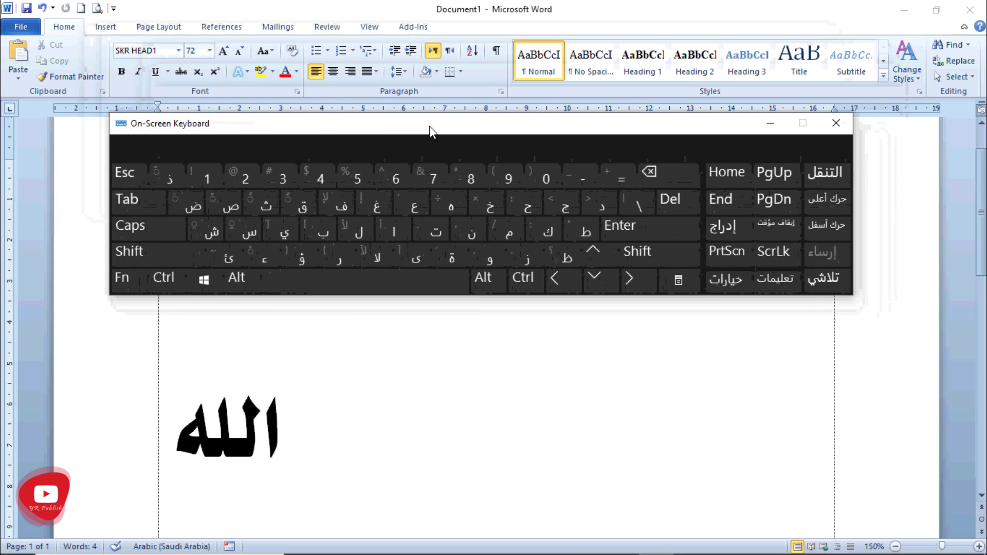
pyautogui.moveTo(429, 126); pyautogui.dragTo(456, 133)
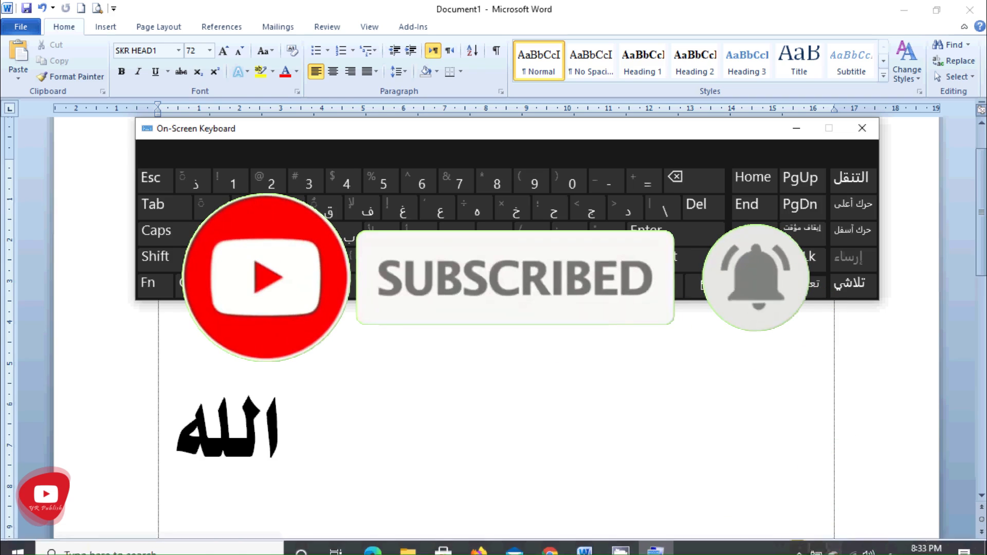
pyautogui.click(802, 542)
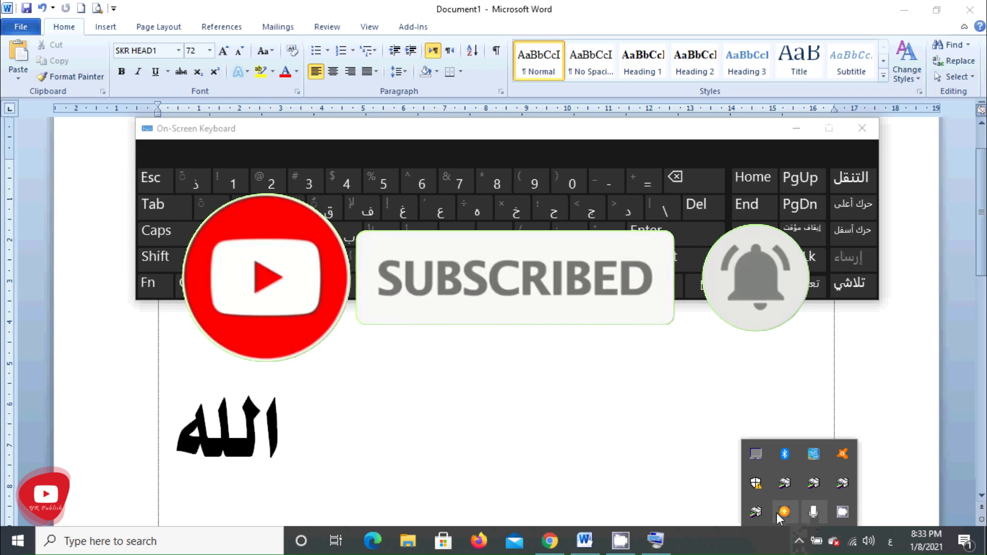
pyautogui.rightClick(843, 513)
pyautogui.click(876, 477)
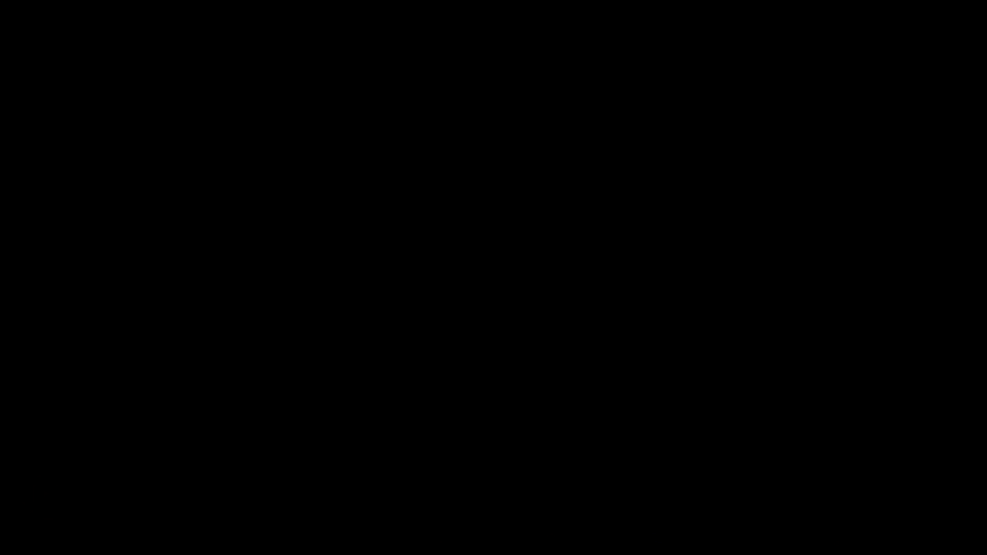